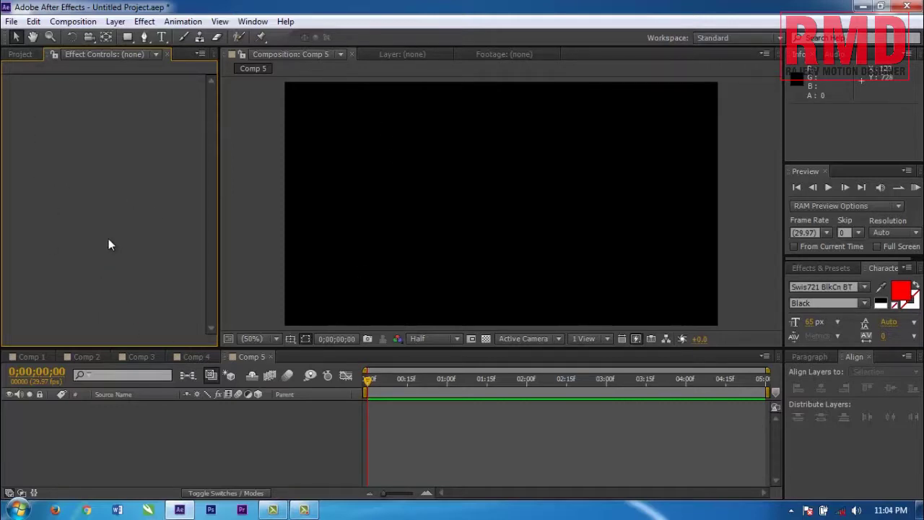
Step: Add a 1280×720 solid coloured dark gray 4A4949 to Comp 5
right_click(131, 448)
mouse_move(186, 312)
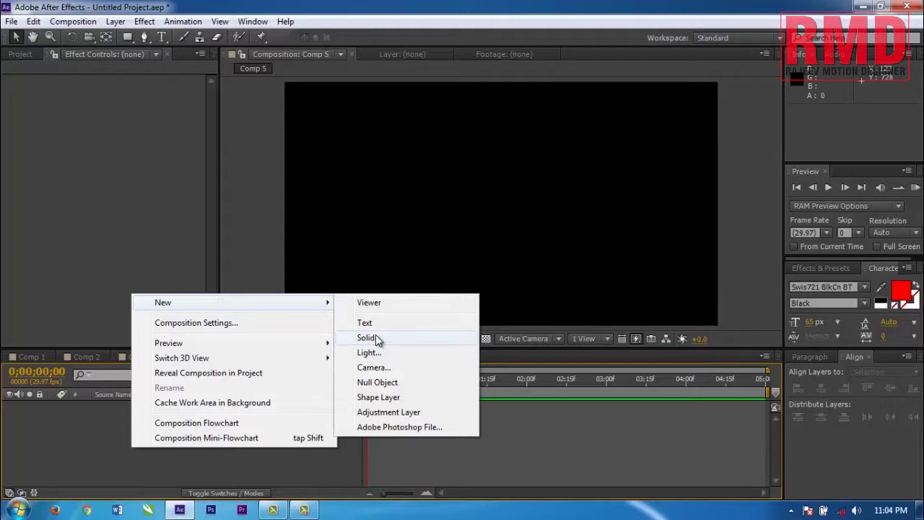
left_click(376, 340)
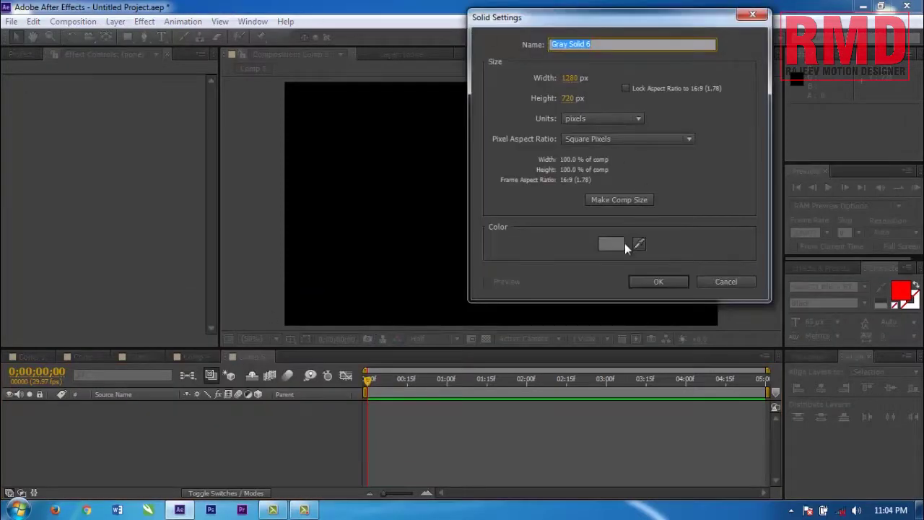
left_click(612, 244)
left_click_drag(419, 300, 360, 377)
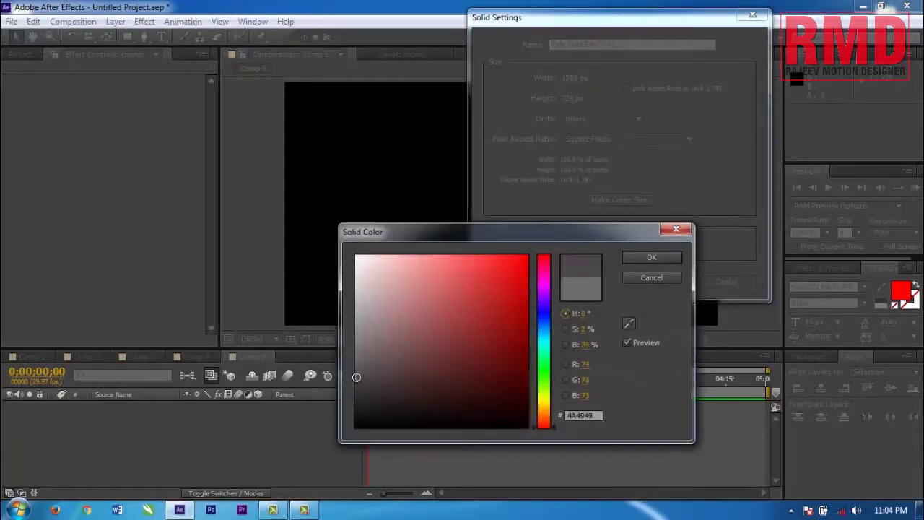
left_click(646, 255)
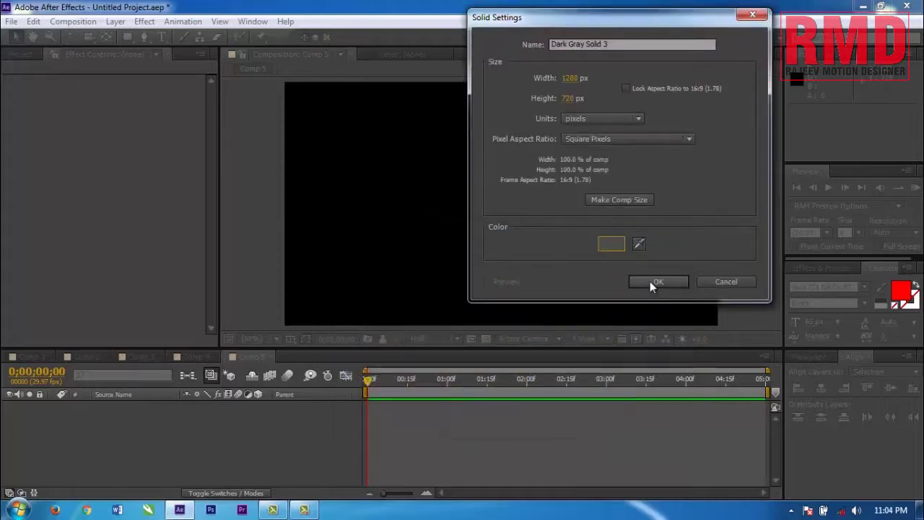
left_click(651, 282)
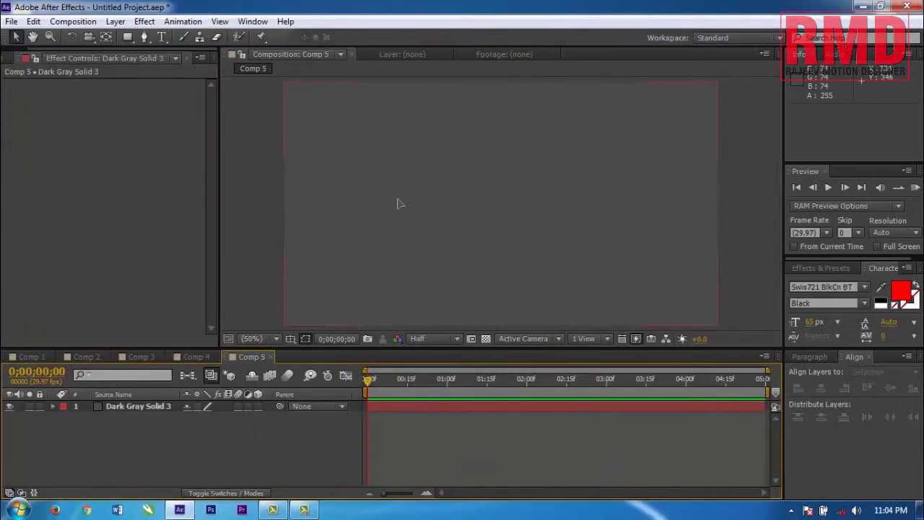
Step: Search Effects & Presets for 'ramp' and apply the Ramp effect to Dark Gray Solid 3
left_click(807, 267)
type("ramp")
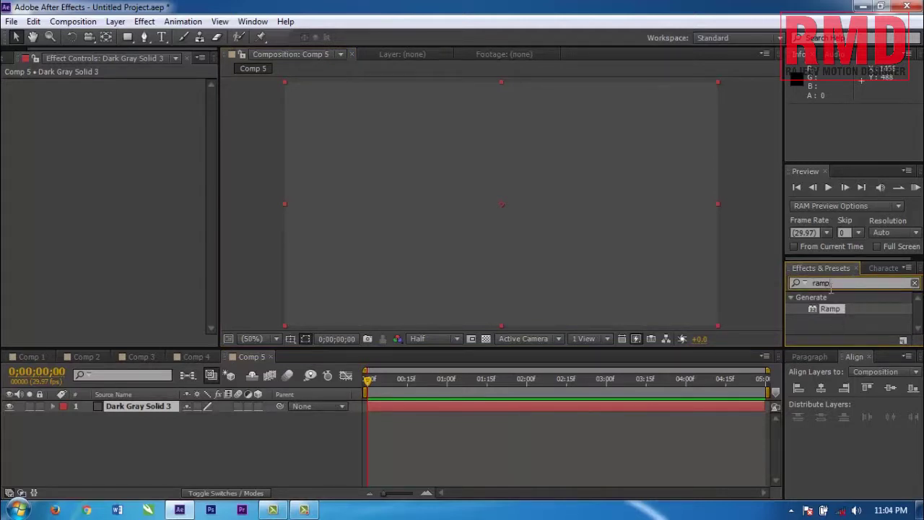
left_click(837, 315)
left_click(841, 283)
type("ramp")
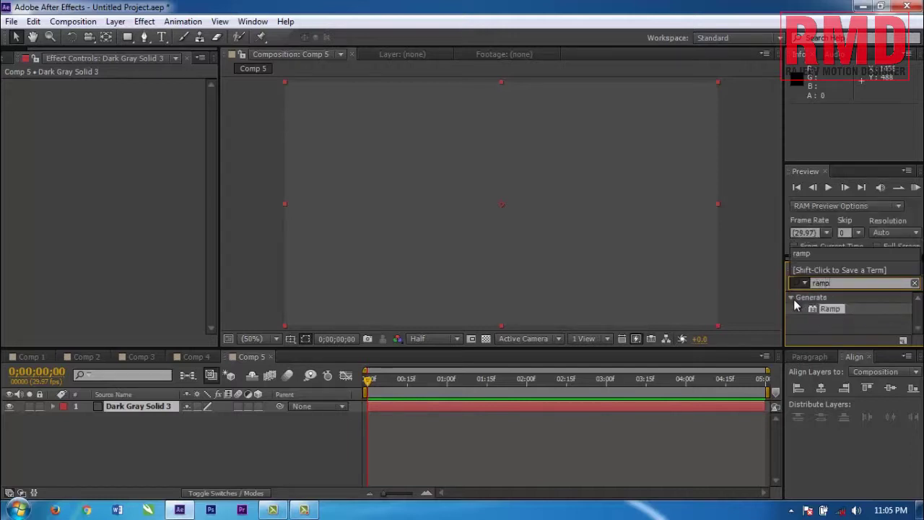
left_click_drag(834, 308, 568, 261)
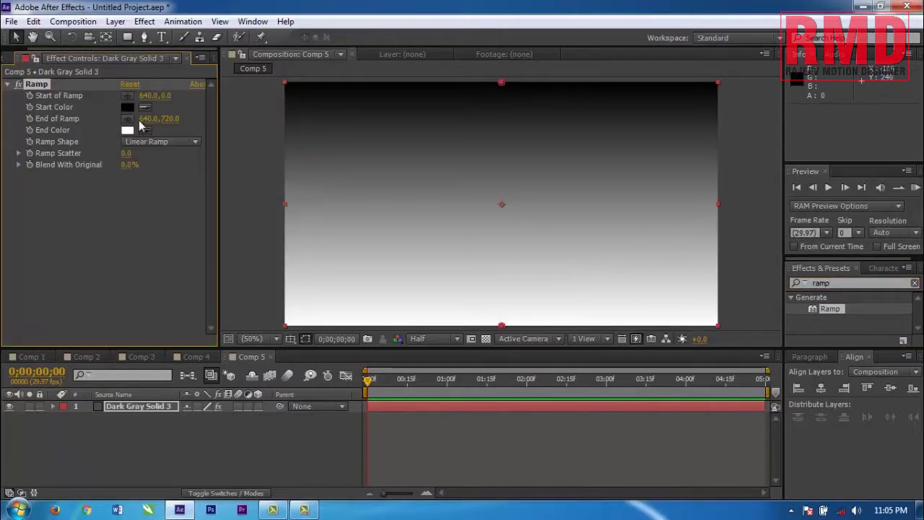
left_click(125, 106)
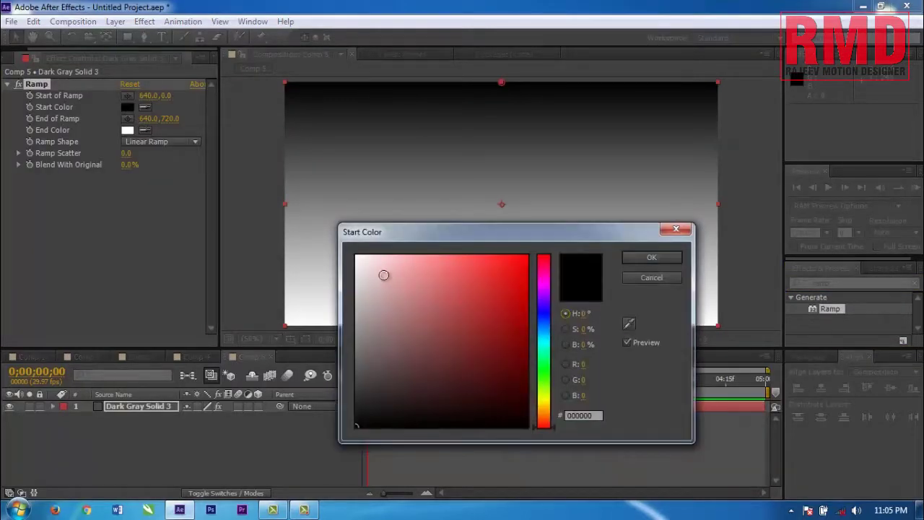
Step: Make the Ramp run from white FFFFFF to black 000000 as a Radial Ramp
left_click_drag(402, 326, 334, 225)
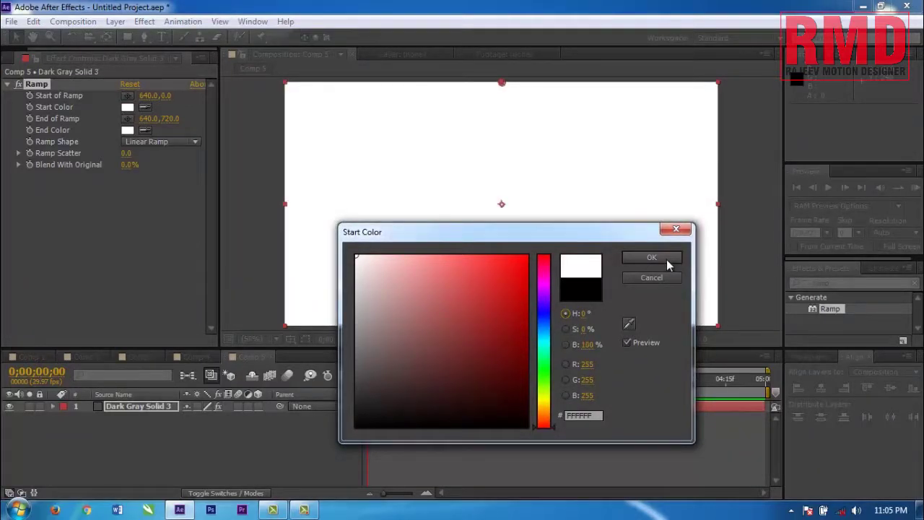
left_click(666, 260)
left_click(127, 130)
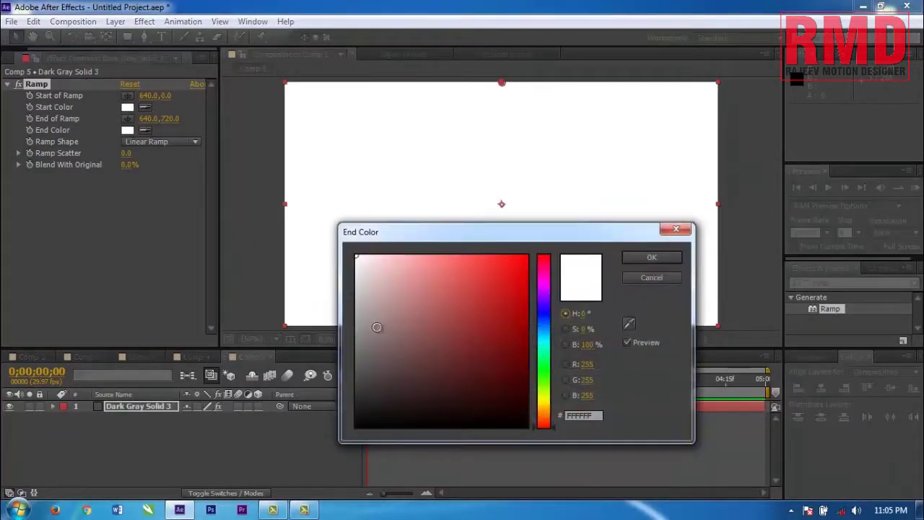
left_click_drag(376, 327, 332, 459)
left_click(637, 261)
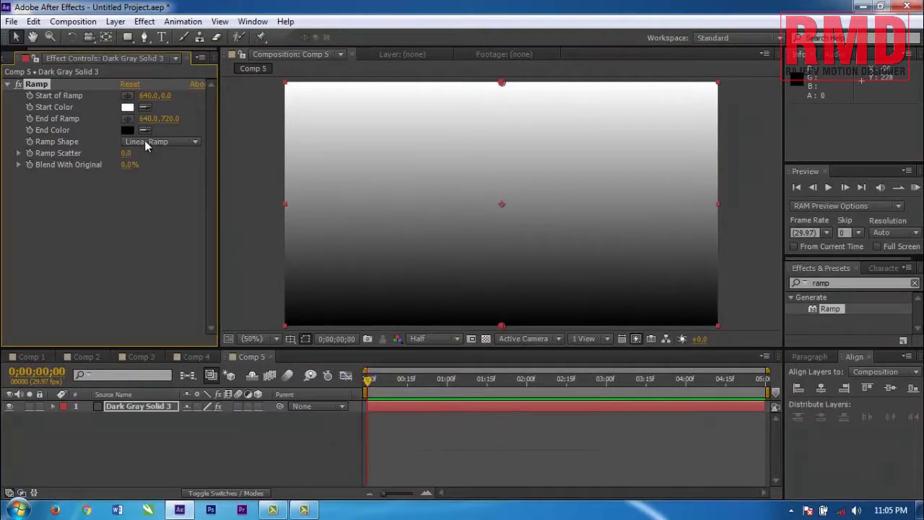
left_click(146, 142)
left_click(170, 173)
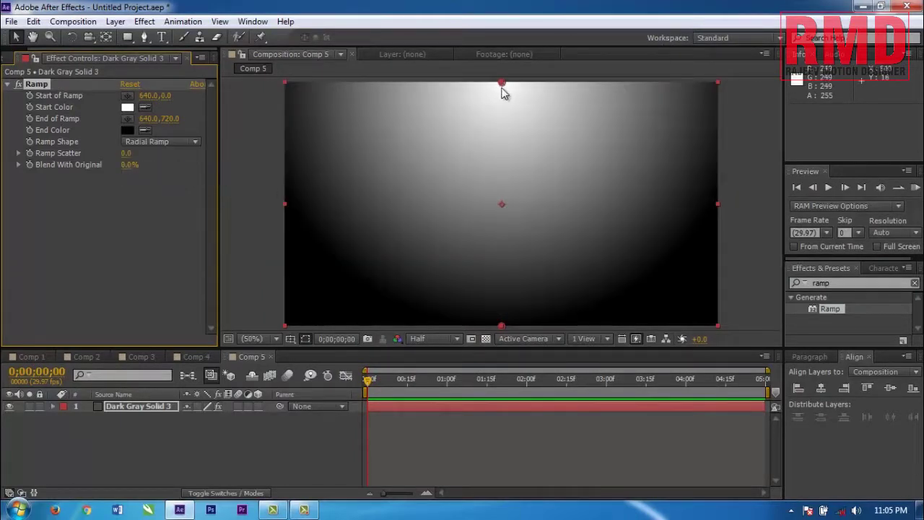
Step: Move the ramp's start point to 640,360 and its end point off-frame to about 1328,922
left_click_drag(502, 83, 502, 207)
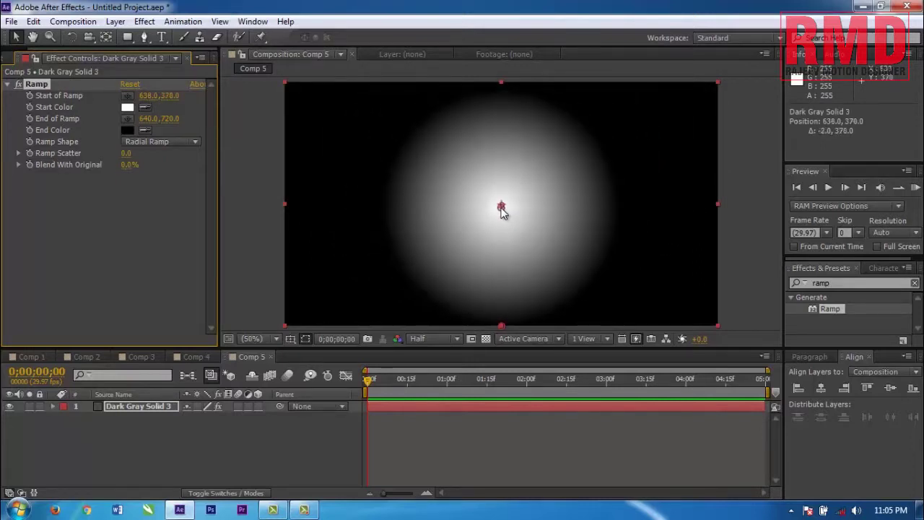
left_click_drag(503, 209, 503, 206)
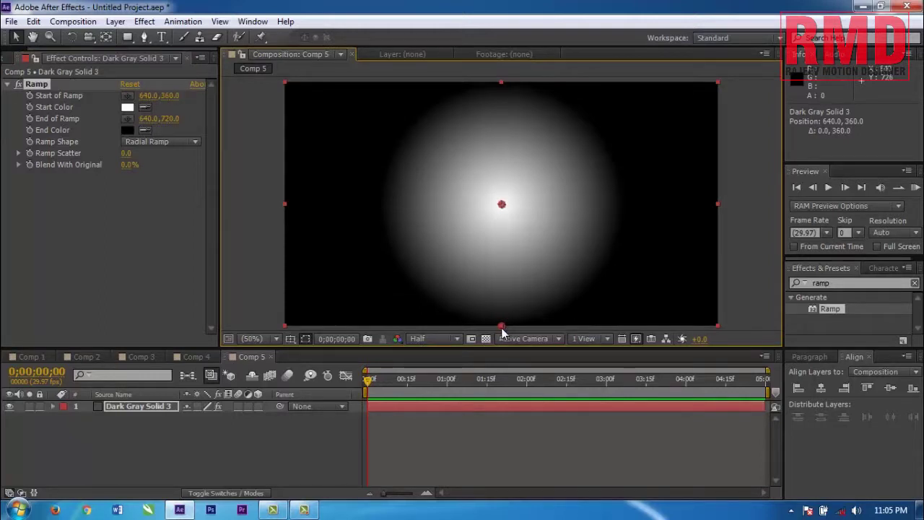
left_click_drag(510, 337, 735, 398)
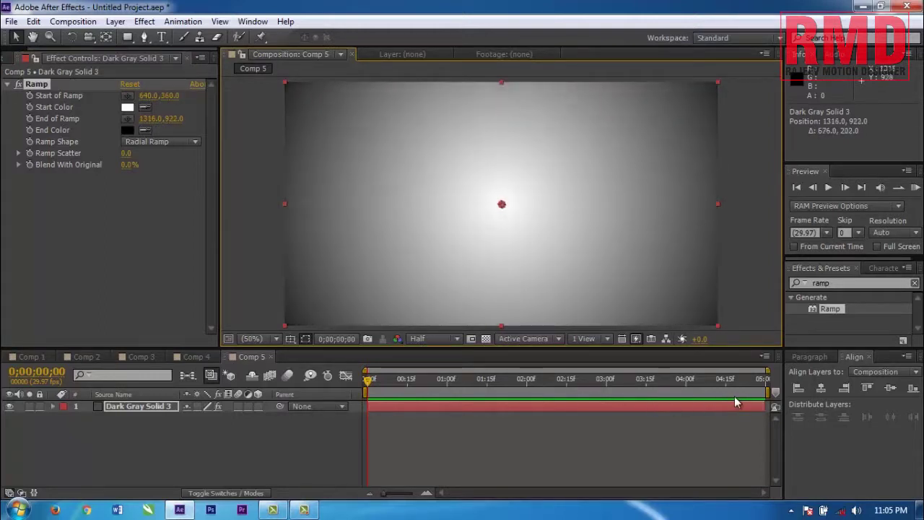
left_click(262, 237)
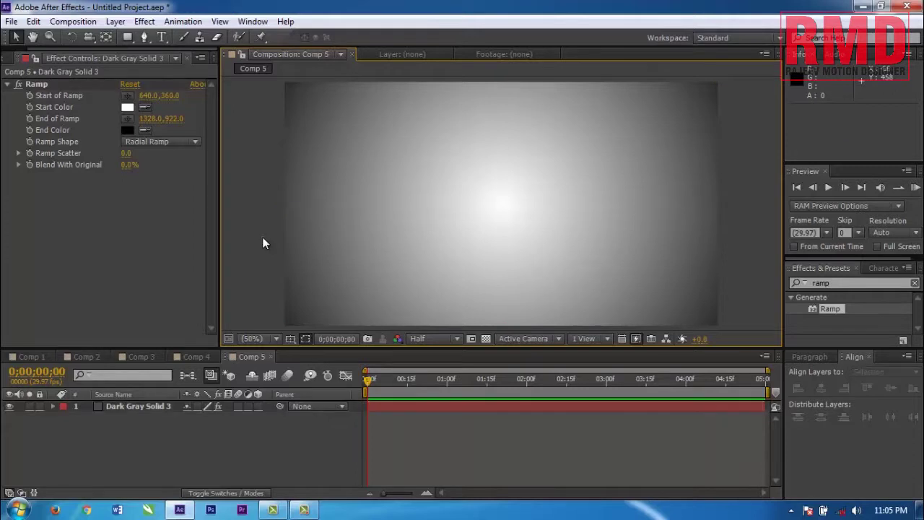
left_click(462, 256)
left_click(269, 235)
Step: Create a text layer reading the creator's name followed by 'MOTION DESIGNER'
left_click(163, 36)
left_click(365, 195)
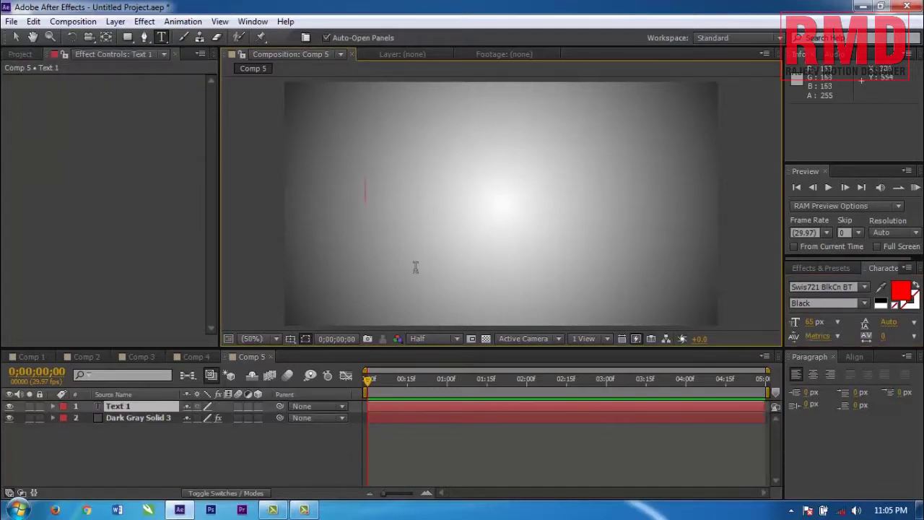
type("RAJEEV ")
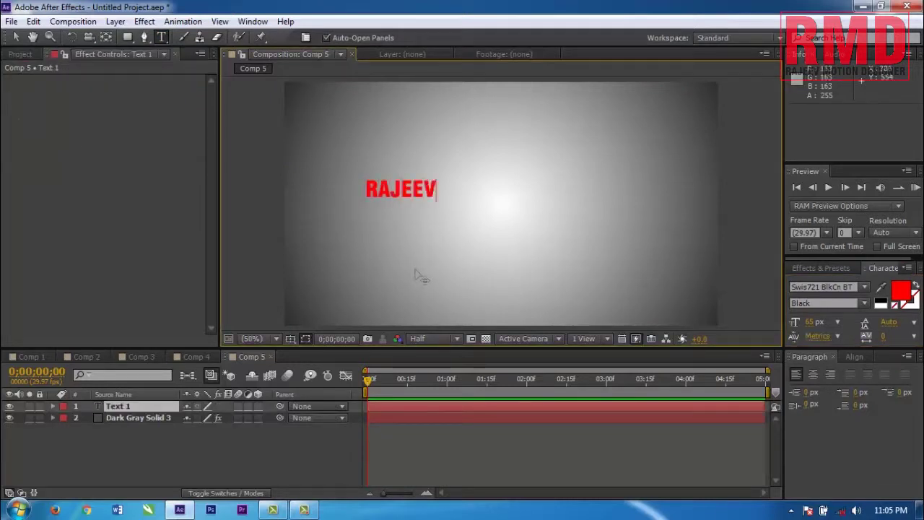
type("MOTION ")
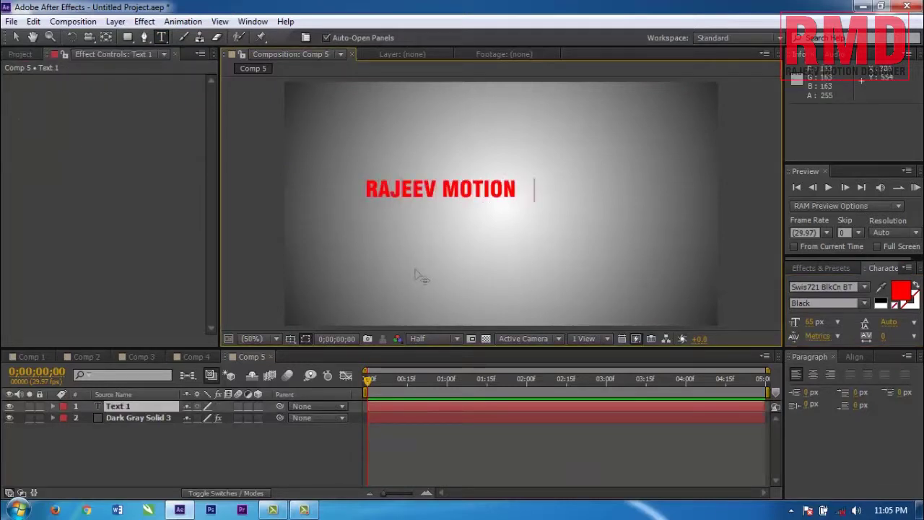
type("DESIGNER")
Step: Select all the title text and enlarge it from 65 to 75 px
key("ctrl+a")
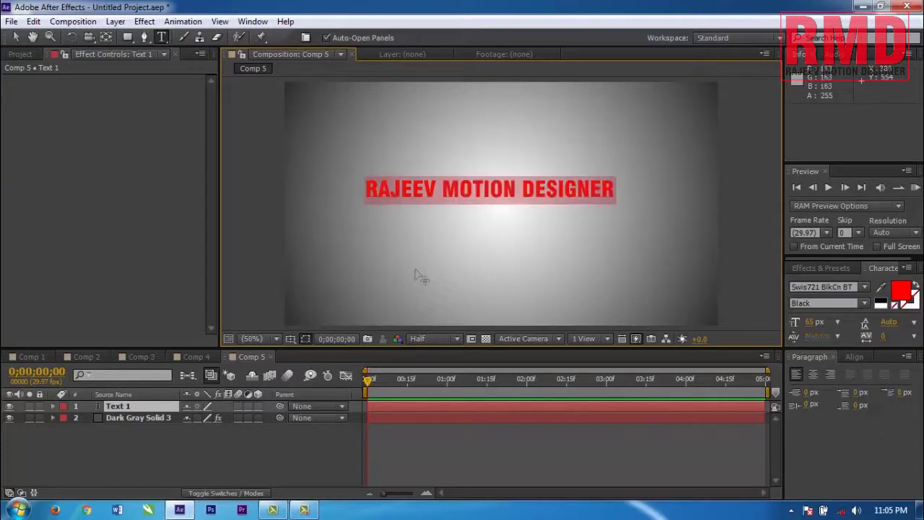
key("ctrl+shift+period")
key("ctrl+shift+period")
key("ctrl+shift+period")
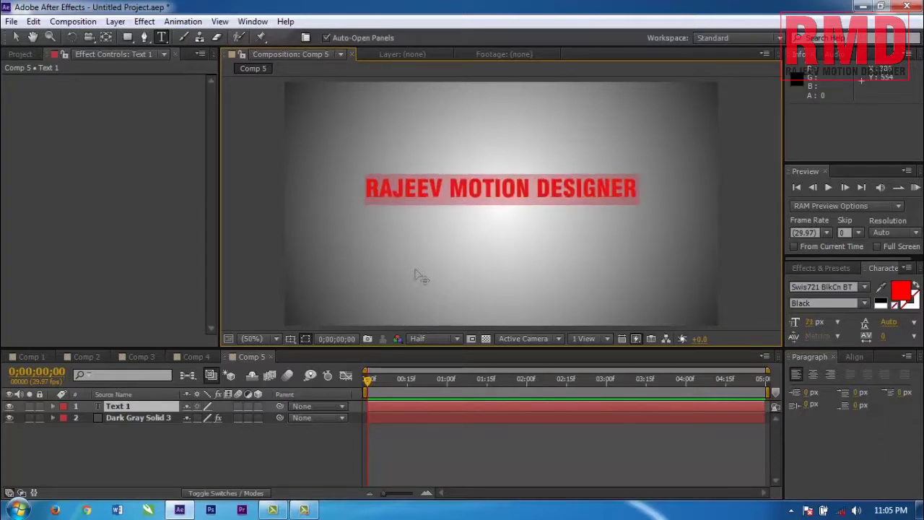
key("ctrl+shift+period")
key("ctrl+shift+period")
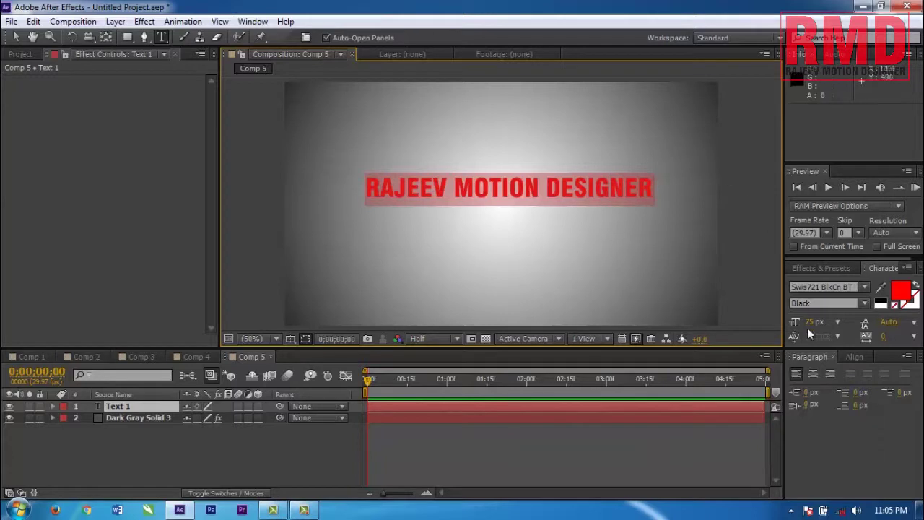
key("ctrl+shift+period")
key("ctrl+shift+period")
key("ctrl+shift+period")
key("ctrl+shift+period")
key("ctrl+shift+period")
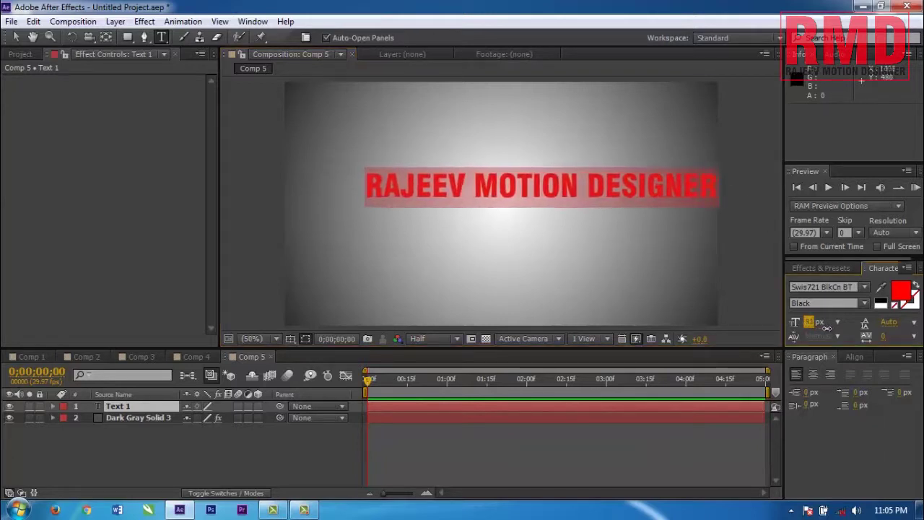
Step: Centre the title horizontally and vertically in the composition
left_click(854, 358)
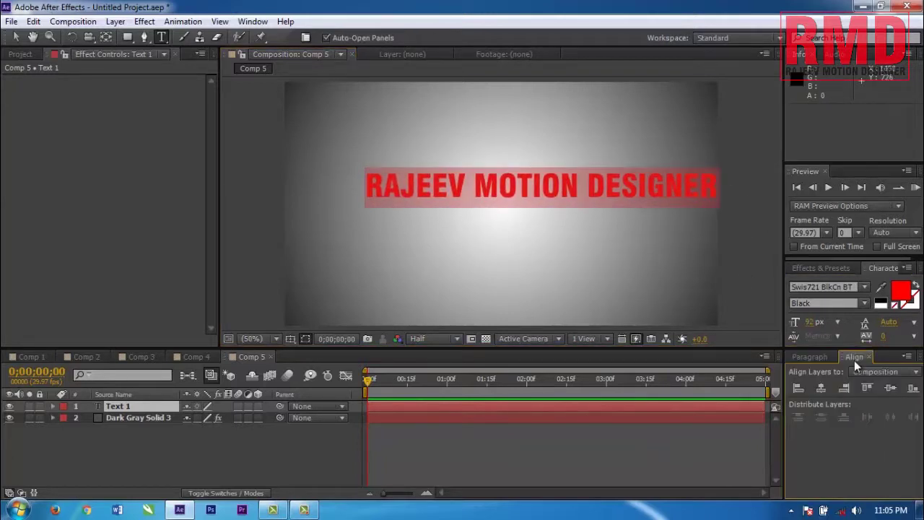
left_click(822, 389)
left_click(890, 388)
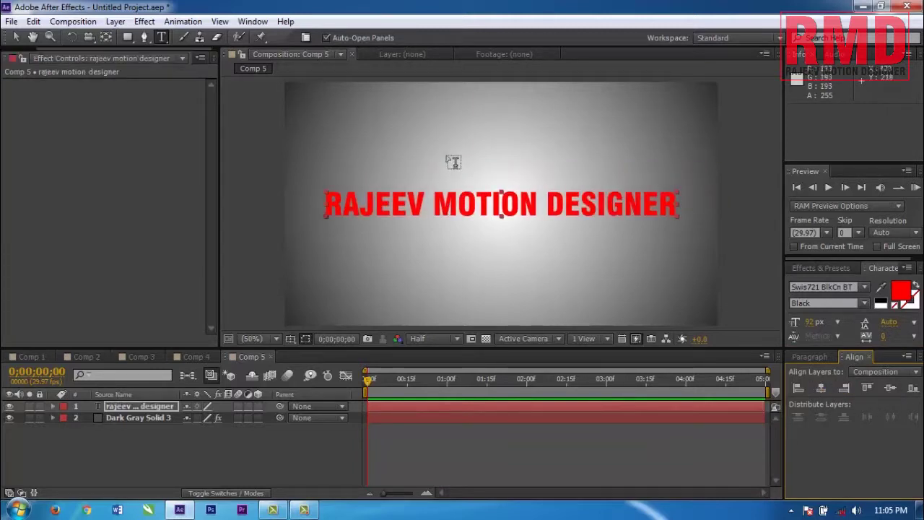
Step: Exit text editing and select the title text layer
left_click(15, 38)
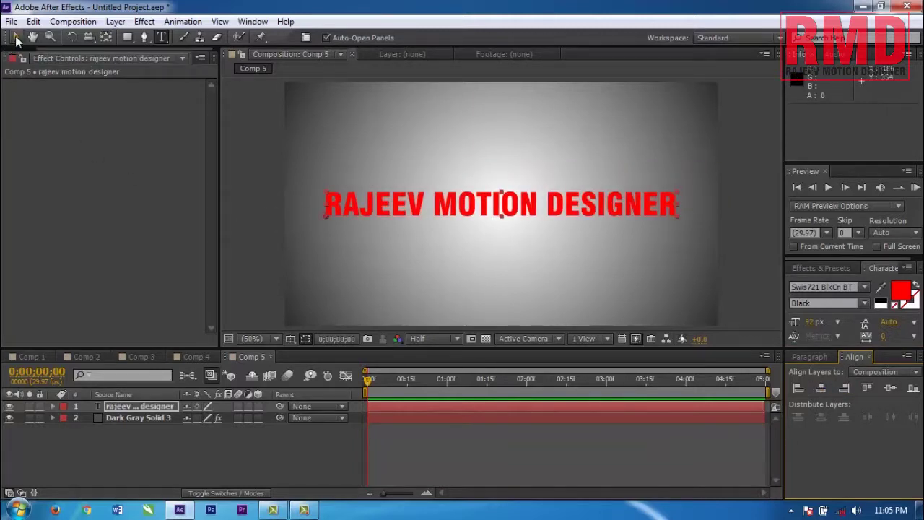
left_click(252, 198)
left_click(345, 206)
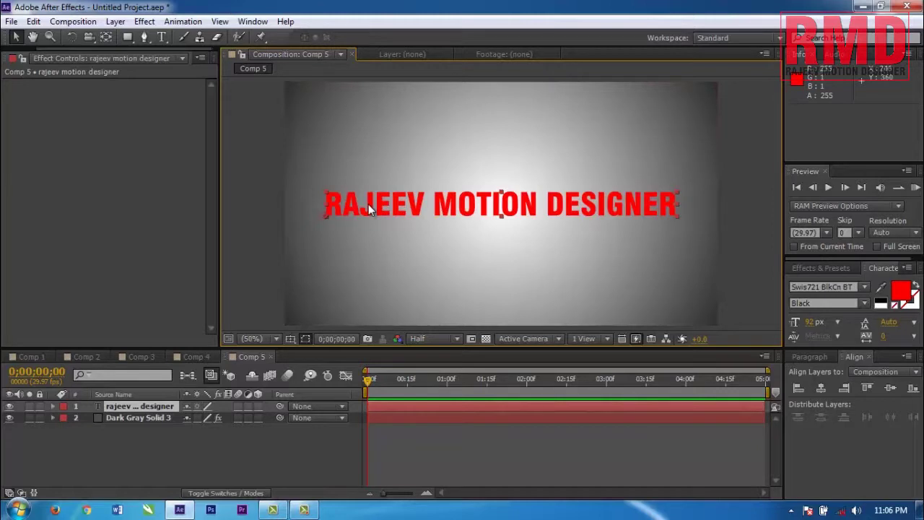
right_click(369, 204)
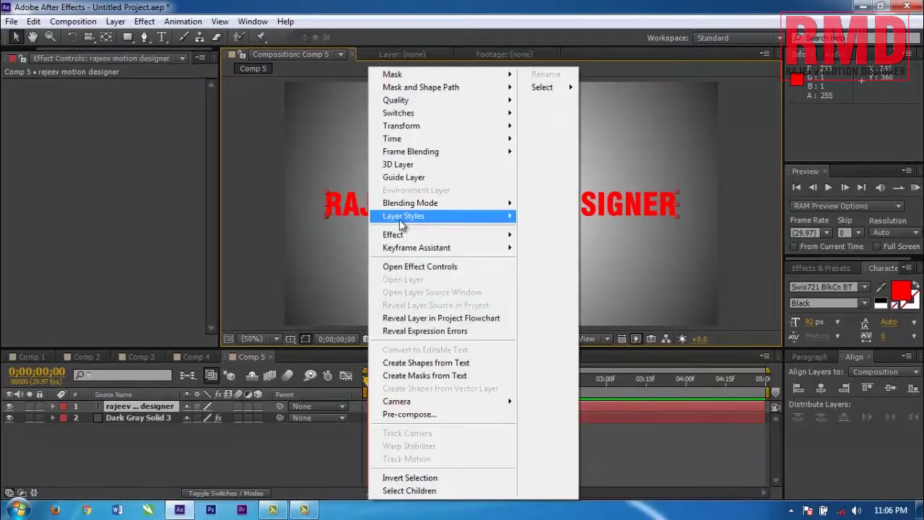
Step: Add a Drop Shadow layer style to the title and collapse its timeline properties
mouse_move(401, 220)
left_click(574, 267)
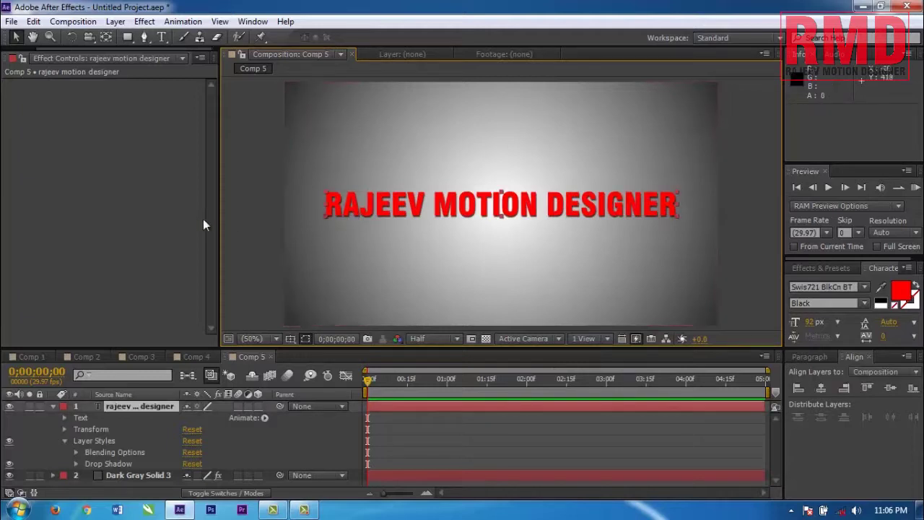
left_click(255, 200)
left_click(386, 209)
left_click(53, 407)
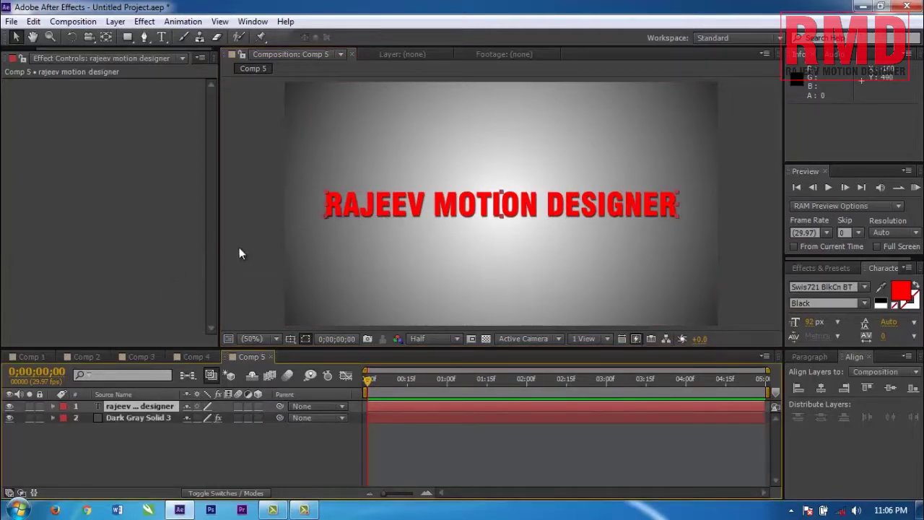
left_click(109, 462)
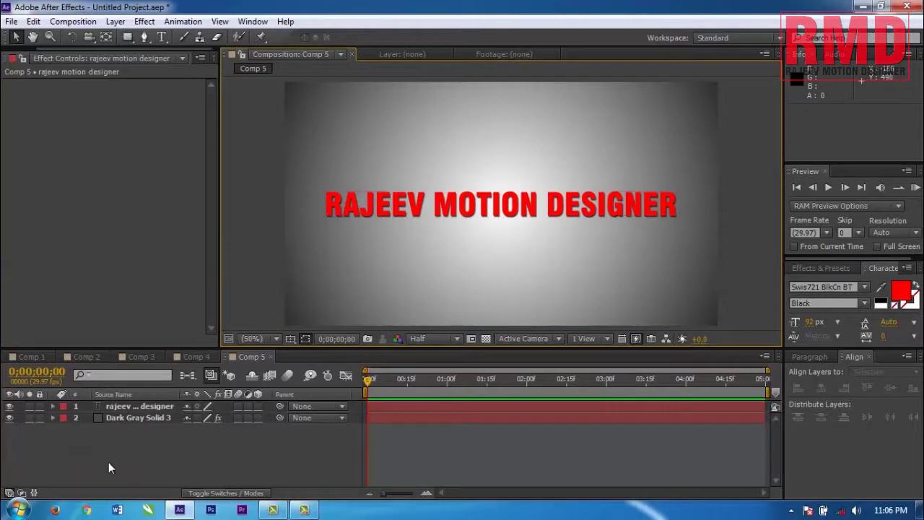
Step: Add a new 1280×720 dark gray solid, Dark Gray Solid 4, on top of Comp 5
right_click(268, 462)
mouse_move(323, 317)
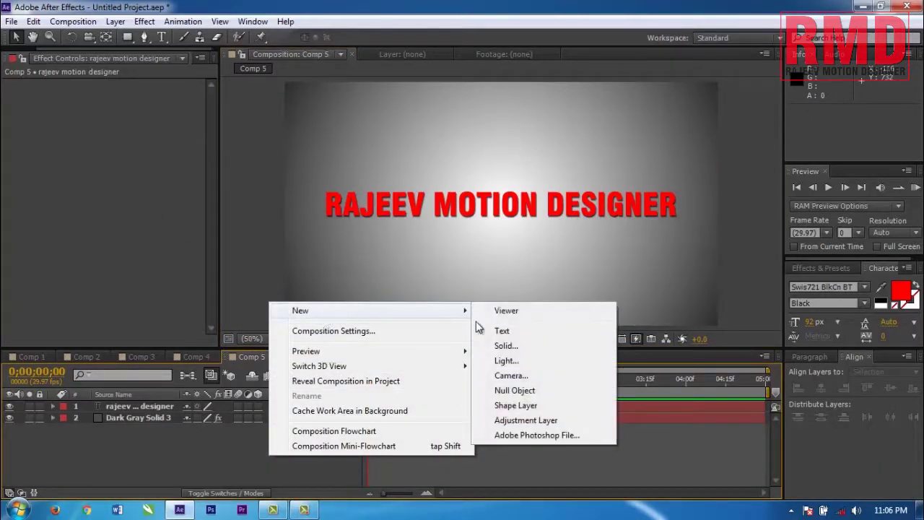
left_click(506, 345)
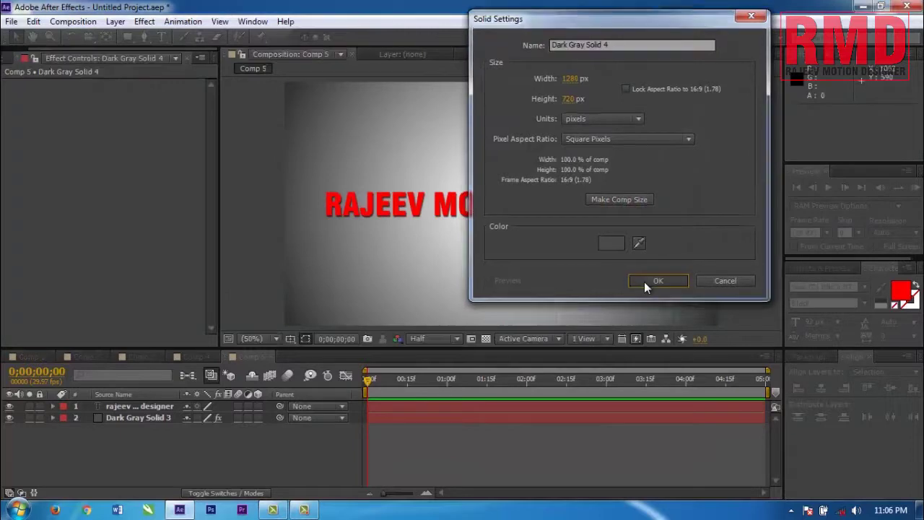
left_click(644, 281)
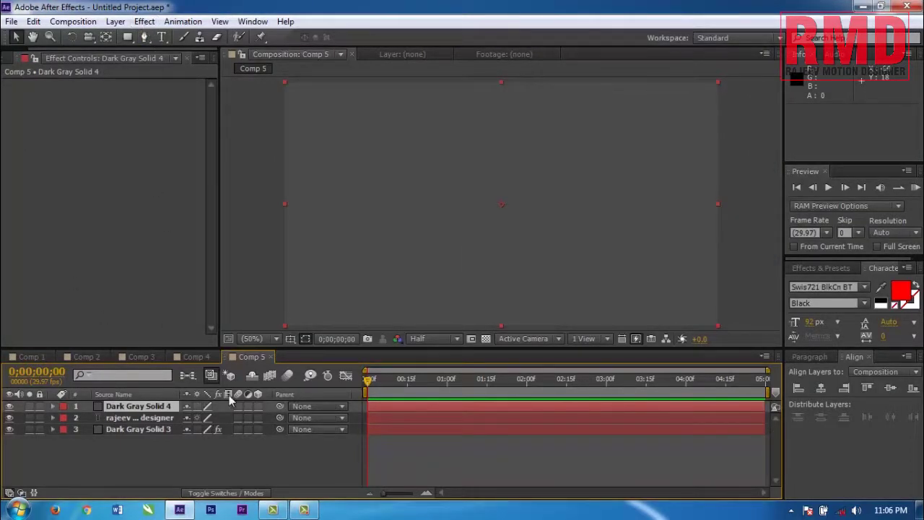
Step: Apply Simulation > CC Particle World to the new solid
left_click(145, 21)
mouse_move(173, 282)
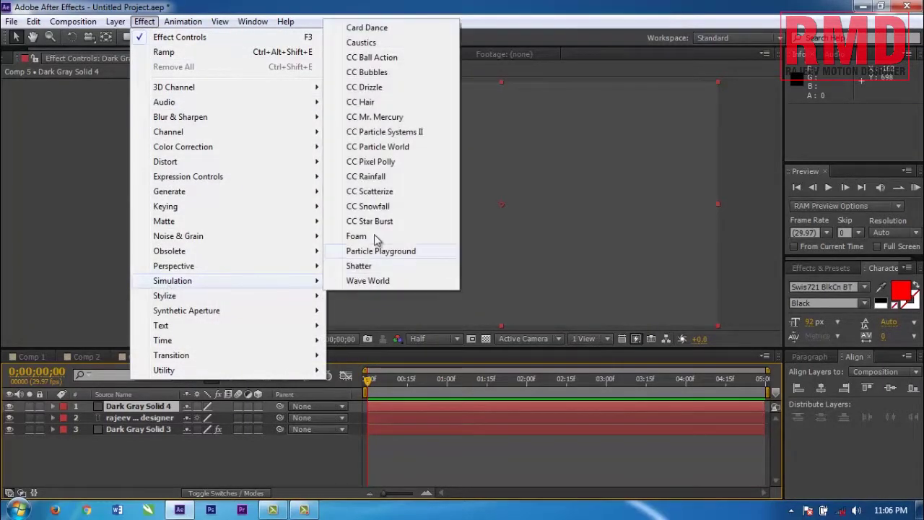
left_click(397, 148)
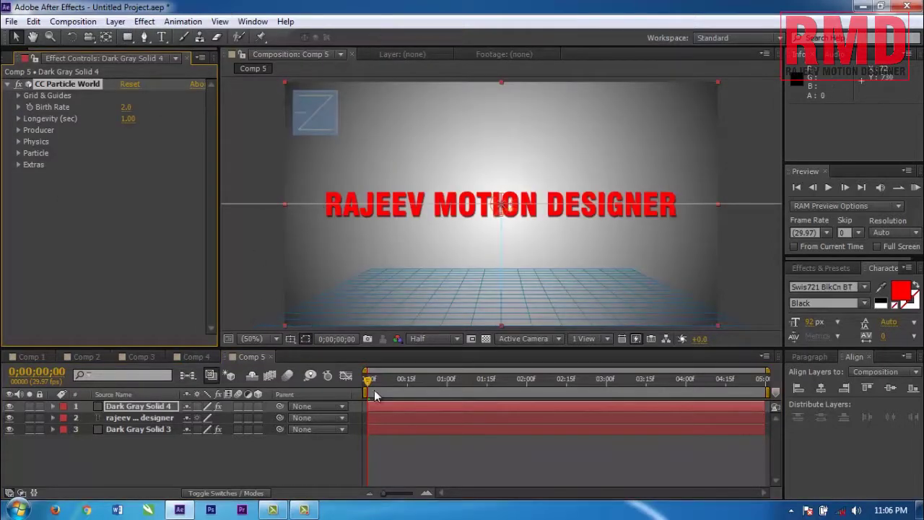
Step: Move the particle emitter left of the title, to Position X about -0.47
left_click_drag(369, 387, 375, 390)
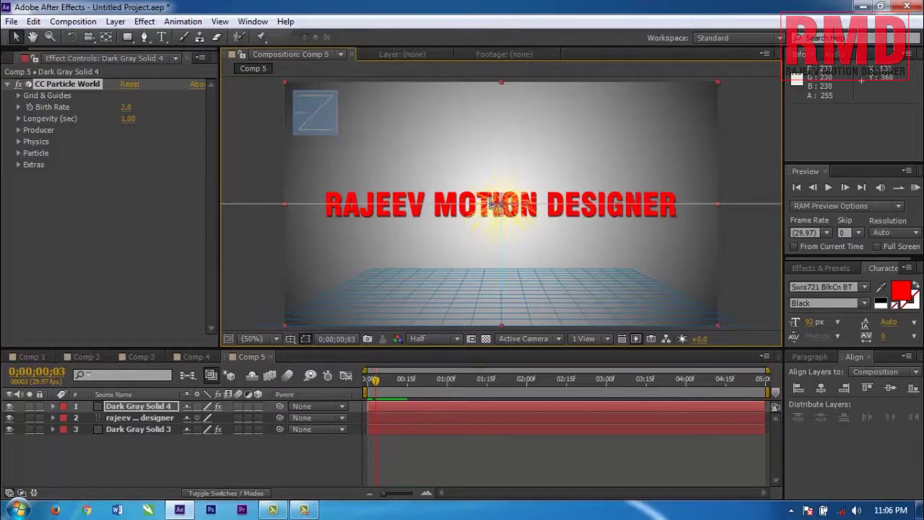
left_click_drag(491, 204, 328, 199)
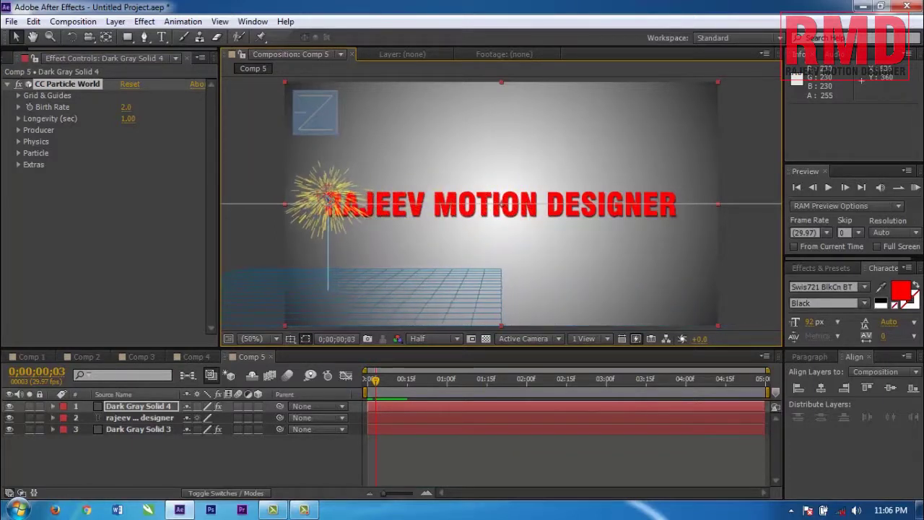
left_click_drag(328, 198, 326, 199)
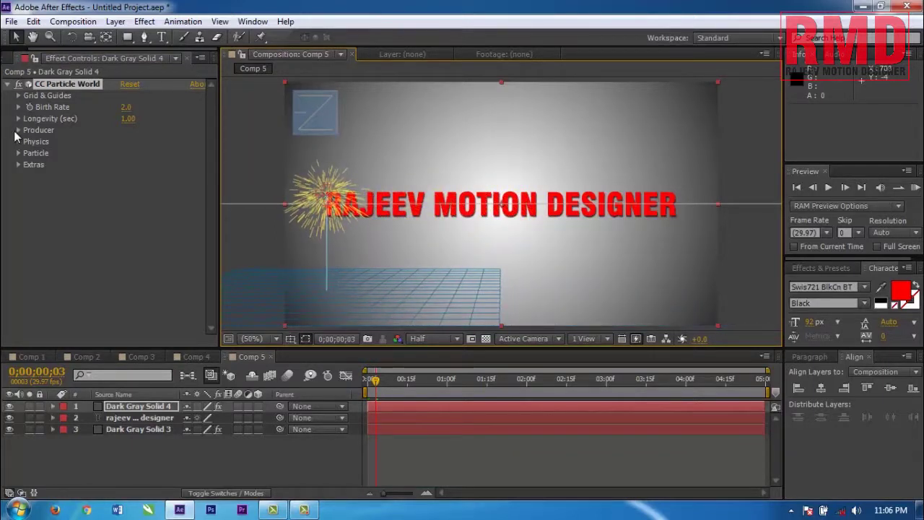
left_click(20, 130)
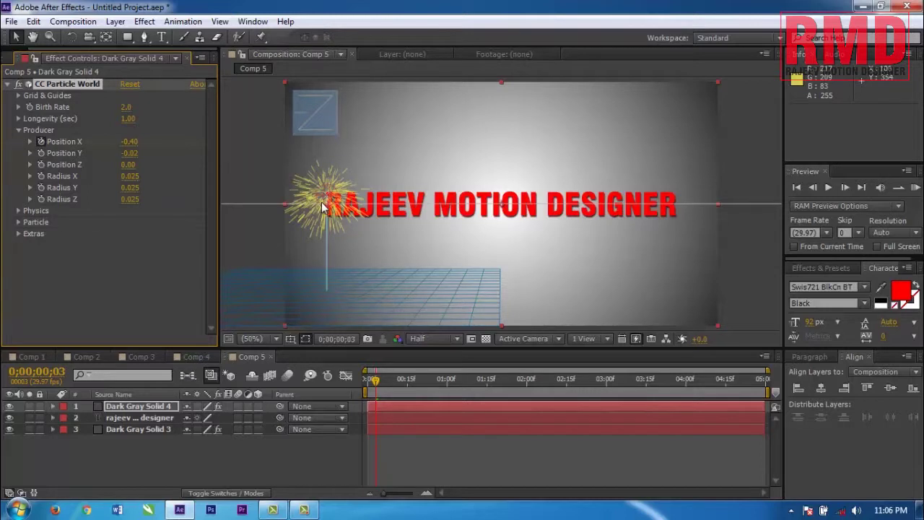
left_click_drag(327, 201, 225, 195)
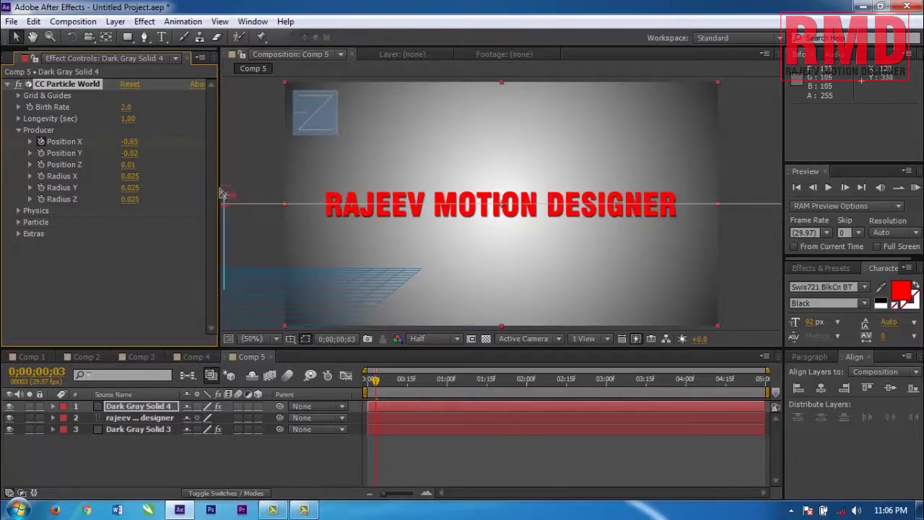
Step: At the three-second mark, move the emitter right across the title to Position X 1.65
left_click(605, 384)
mouse_move(126, 145)
left_mouse_down()
mouse_move(172, 141)
mouse_move(302, 173)
left_mouse_up()
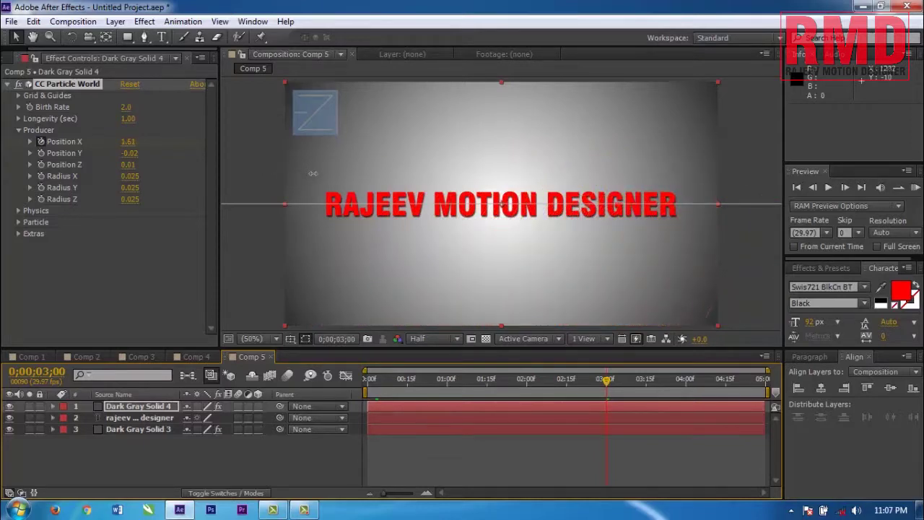
left_click_drag(315, 180, 307, 181)
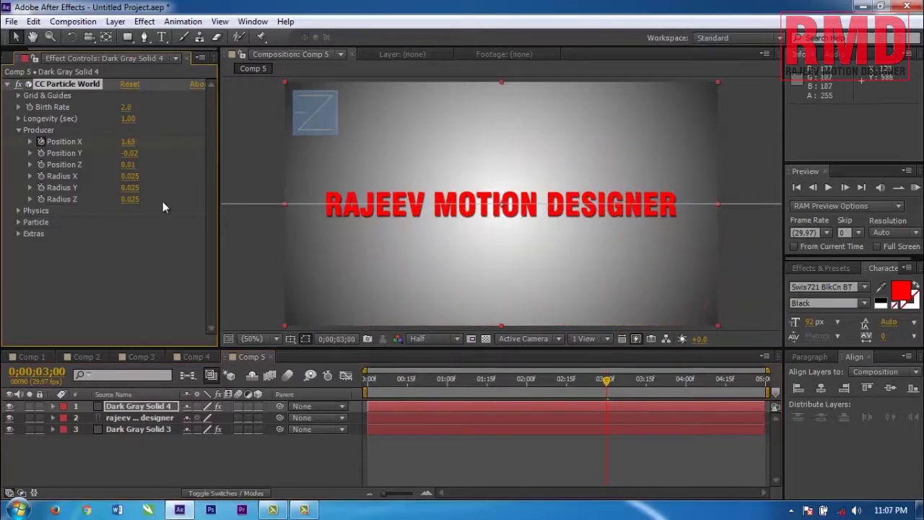
Step: Scrub back through the sweep to preview it with the guides hidden and position settings collapsed
left_click_drag(495, 381, 370, 381)
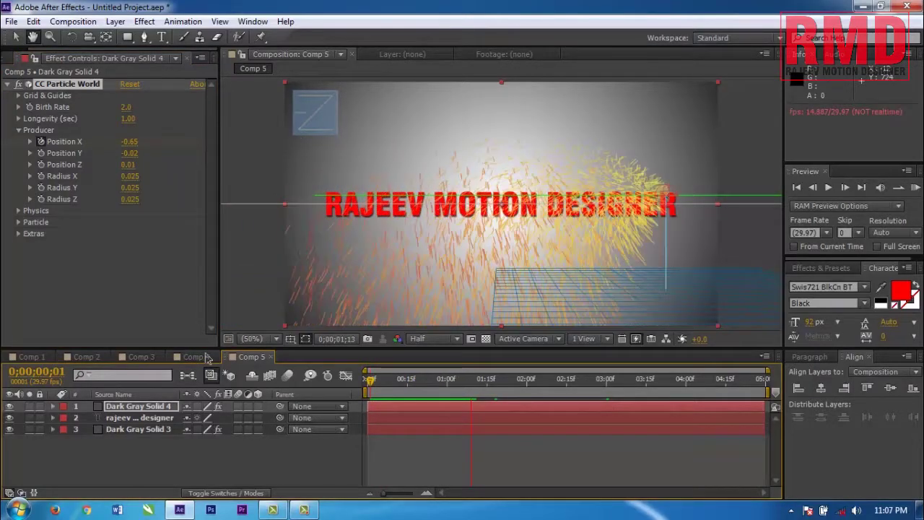
mouse_move(436, 385)
left_mouse_down()
mouse_move(399, 389)
mouse_move(408, 395)
left_mouse_up()
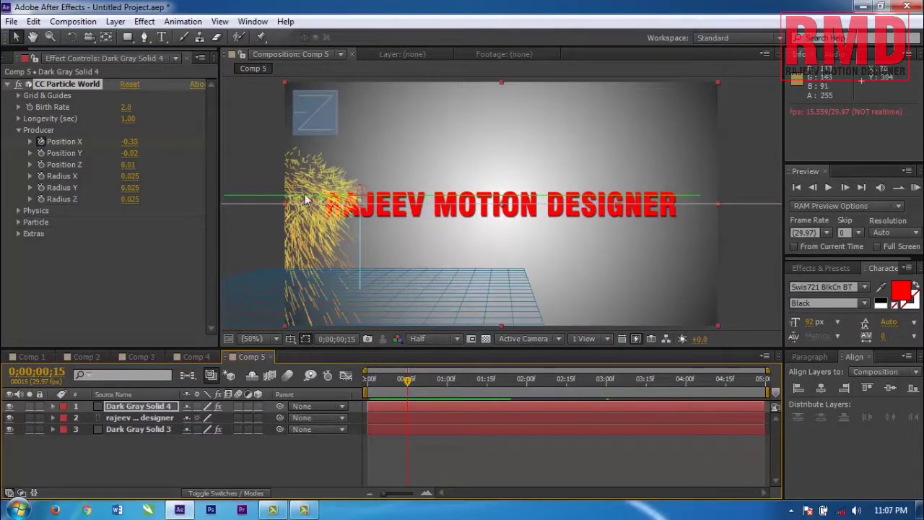
left_click(17, 134)
left_click(19, 131)
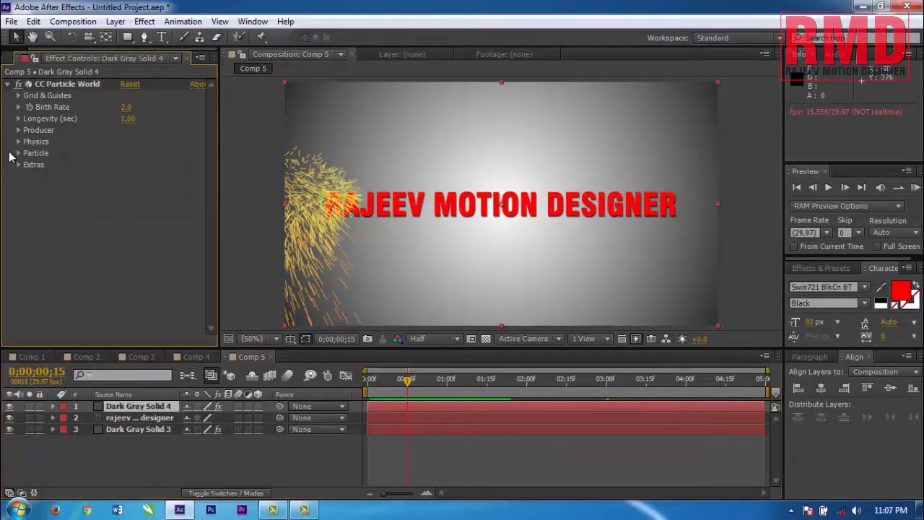
Step: Set CC Particle World Gravity to 1.660 under Physics, then expand the Particle group
left_click(18, 142)
left_click_drag(129, 188, 262, 243)
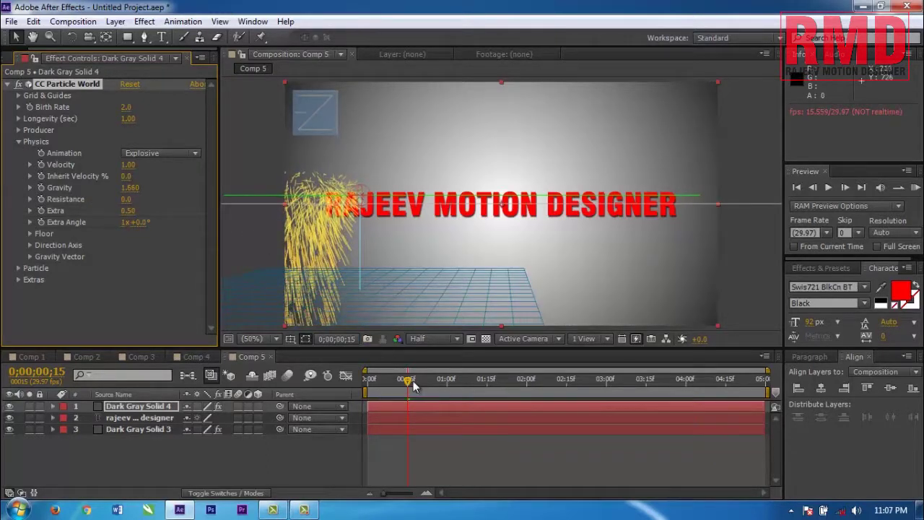
left_click_drag(409, 388, 411, 388)
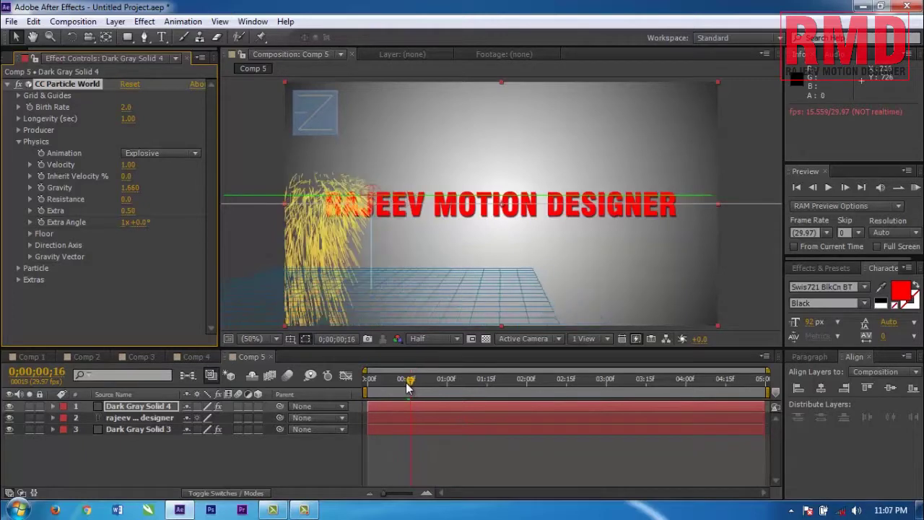
left_click(19, 141)
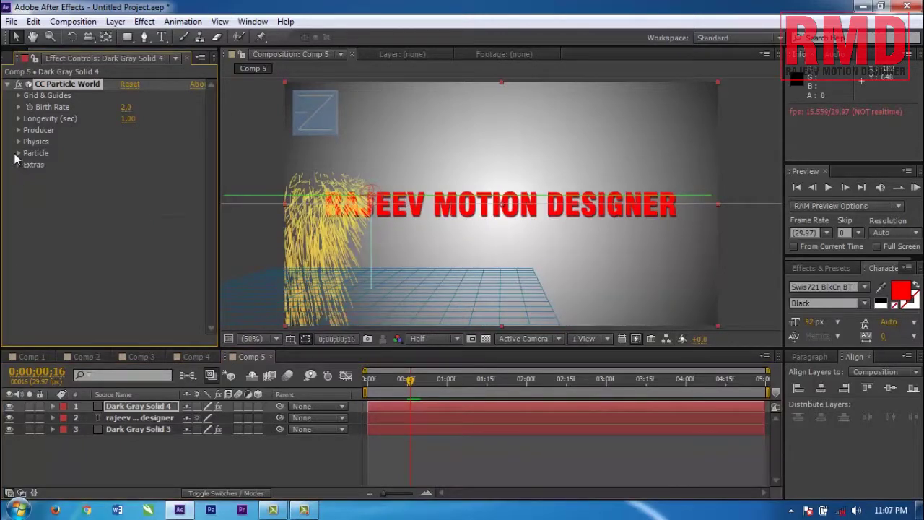
left_click(19, 153)
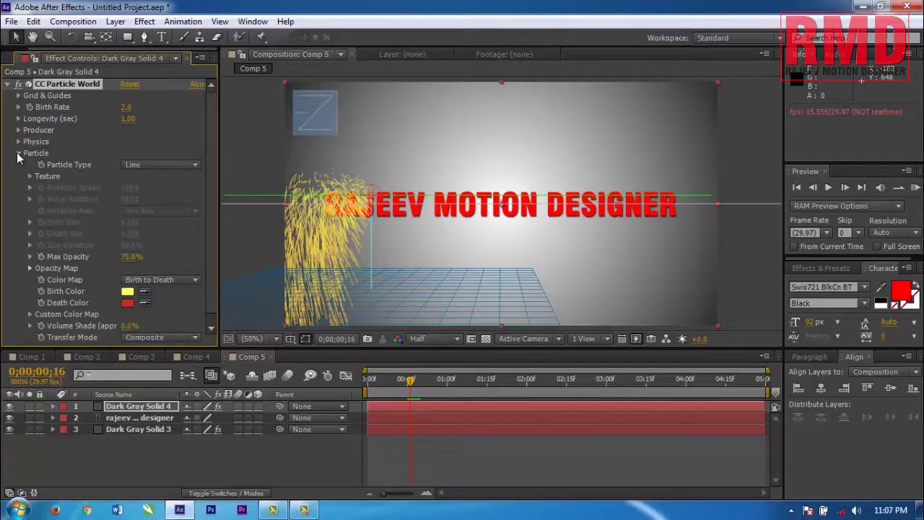
Step: Set CC Particle World's Particle Type to Cube
left_click(146, 164)
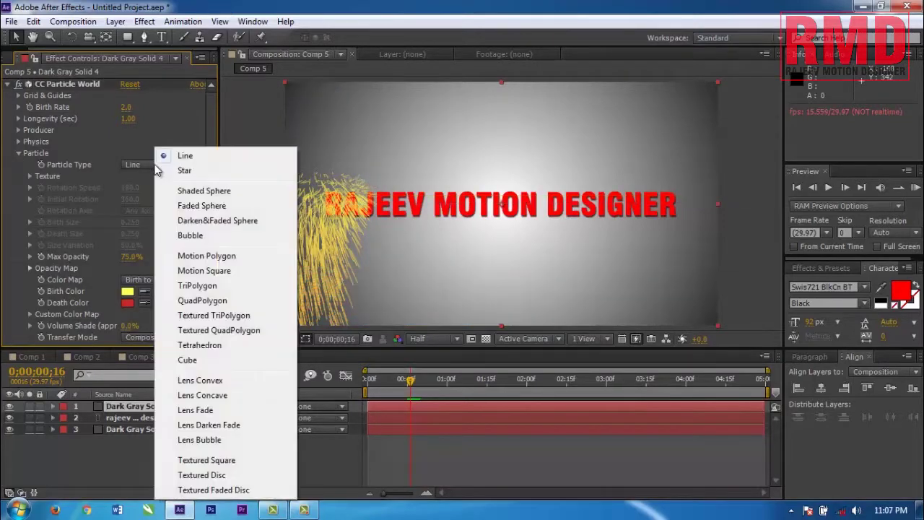
left_click(195, 359)
left_click_drag(198, 357, 199, 359)
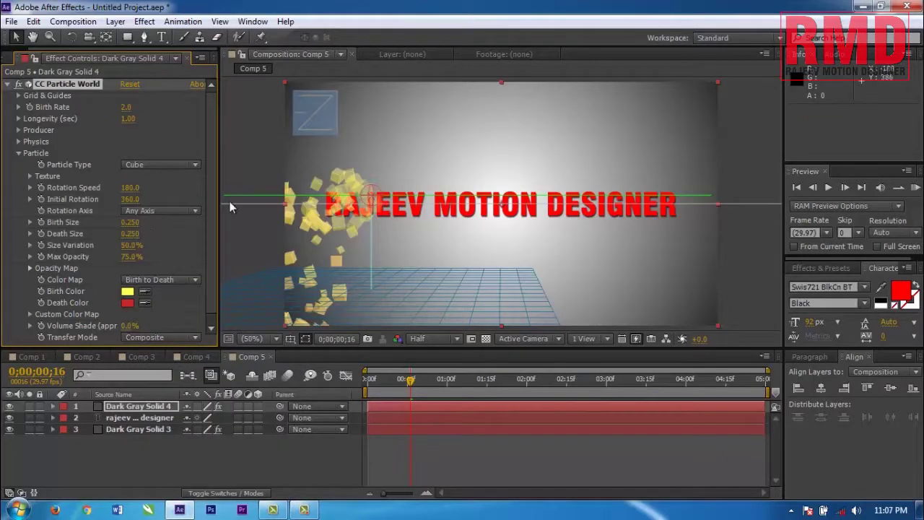
Step: Eyedropper a dark gray (393939) from the composition as the Birth Color
left_click(127, 291)
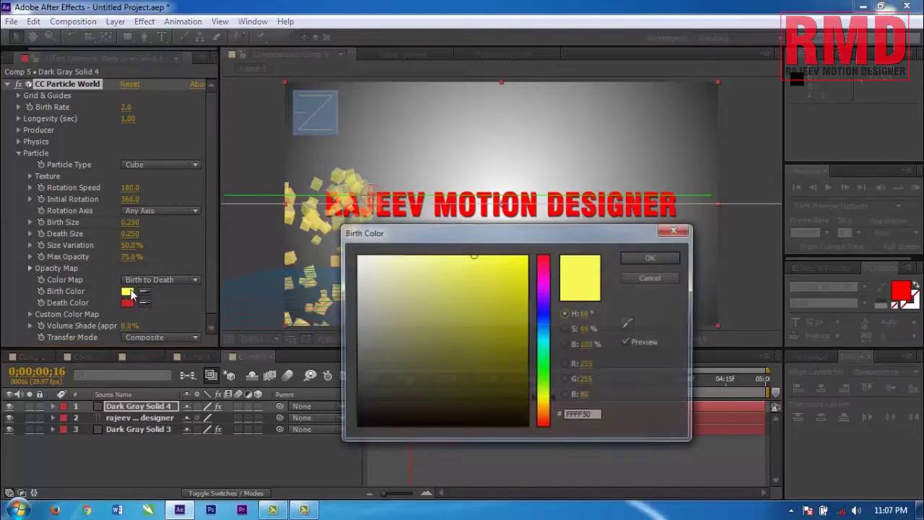
left_click(629, 324)
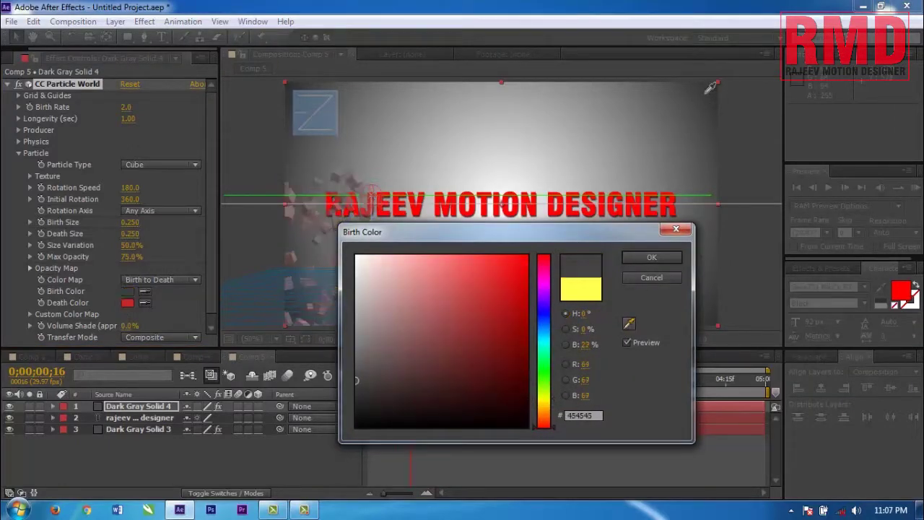
left_click(705, 94)
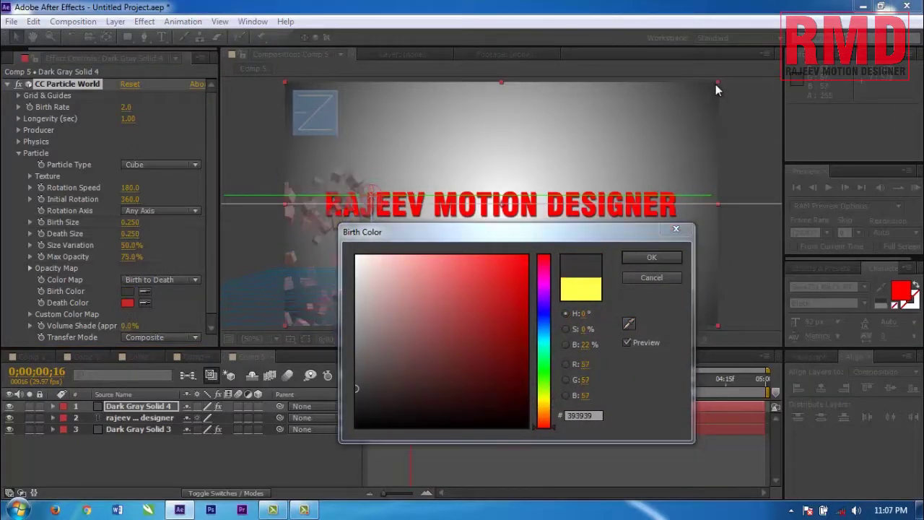
left_click(652, 260)
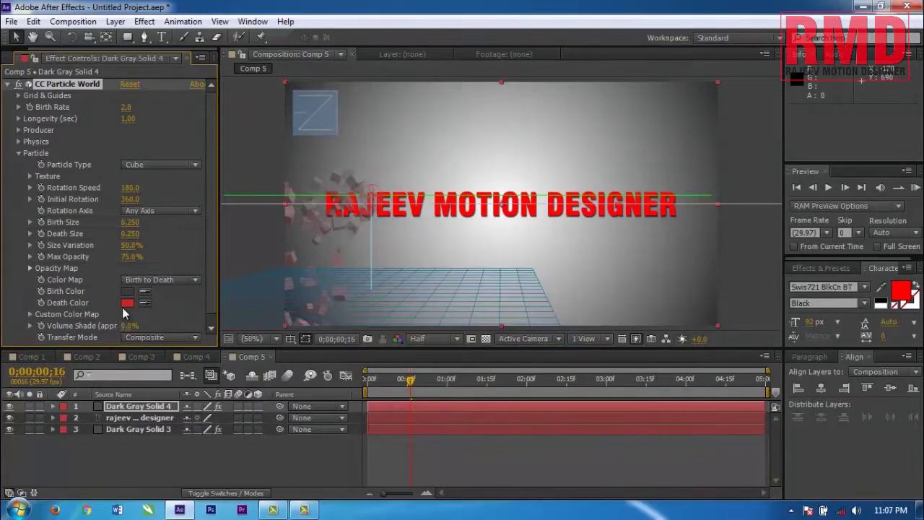
Step: Set the Death Color to black in the color picker
left_click(128, 303)
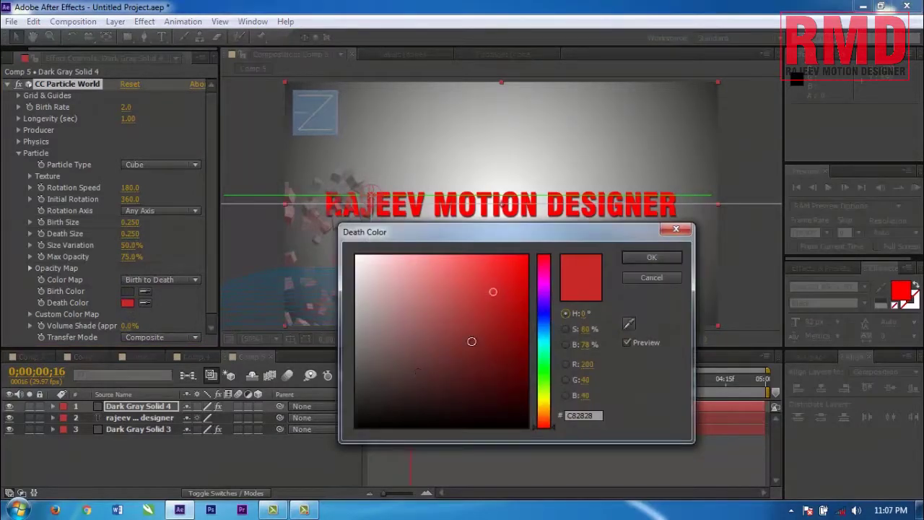
mouse_move(498, 399)
left_mouse_down()
mouse_move(484, 442)
mouse_move(525, 426)
left_mouse_up()
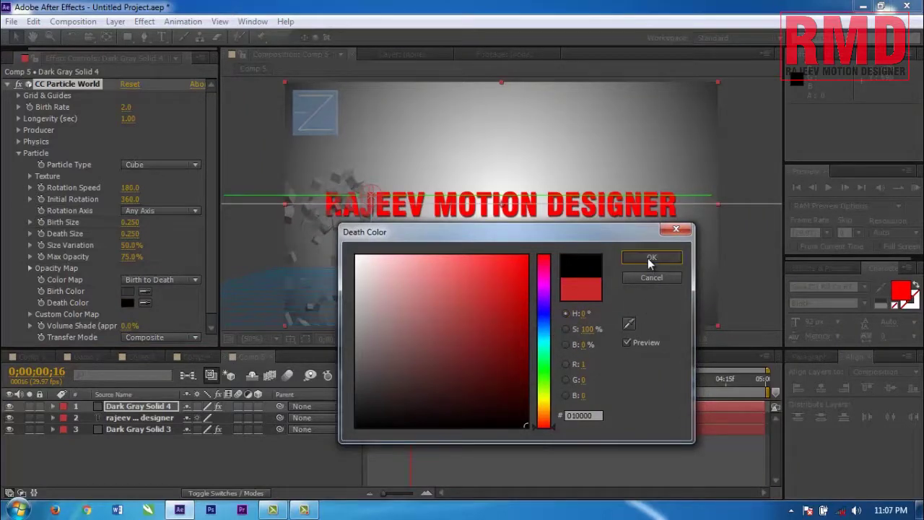
left_click(650, 260)
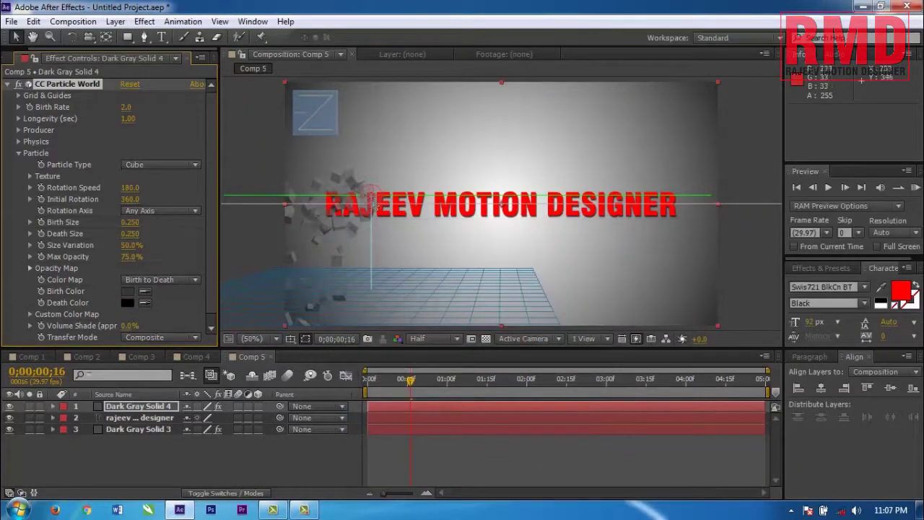
Step: Go to frame 12 and select the RAJEEV MOTION DESIGNER text layer
left_click(392, 388)
left_click(400, 390)
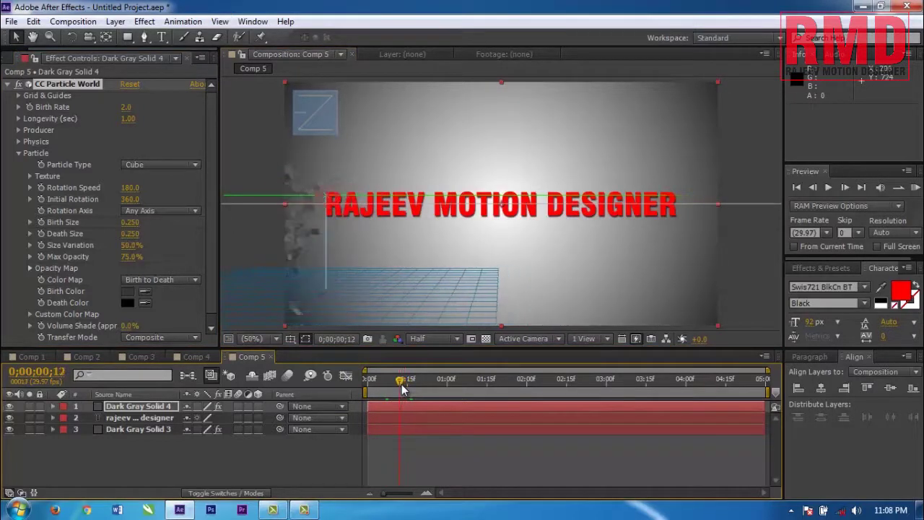
left_click(140, 417)
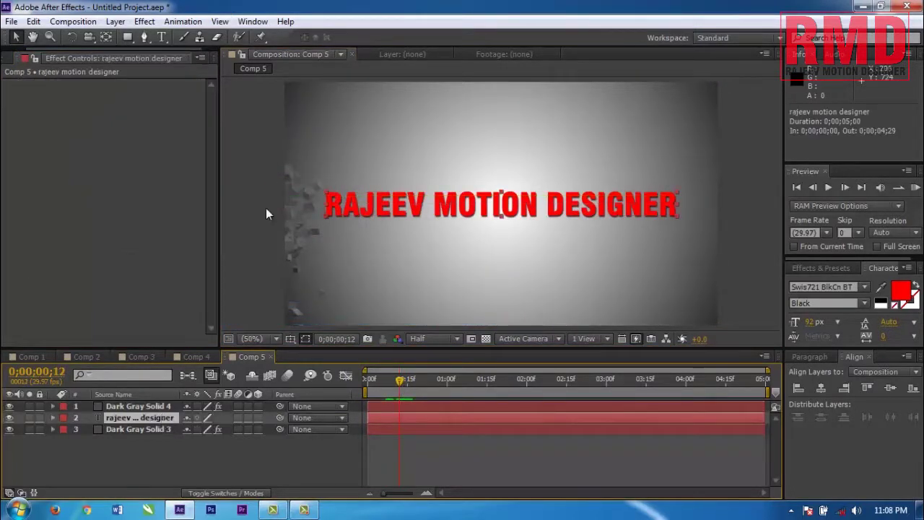
Step: Draw a closed four-point rectangular mask around the title with the Pen tool
left_click(145, 38)
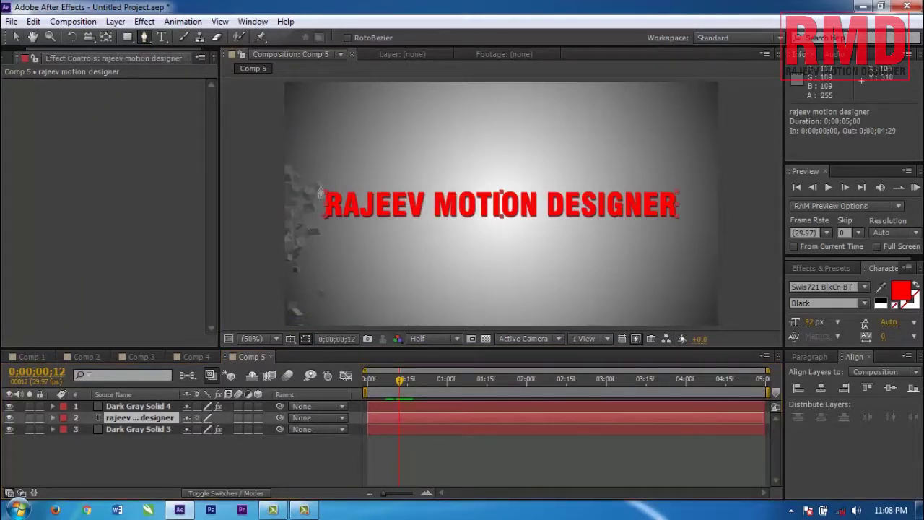
left_click(319, 186)
left_click(318, 223)
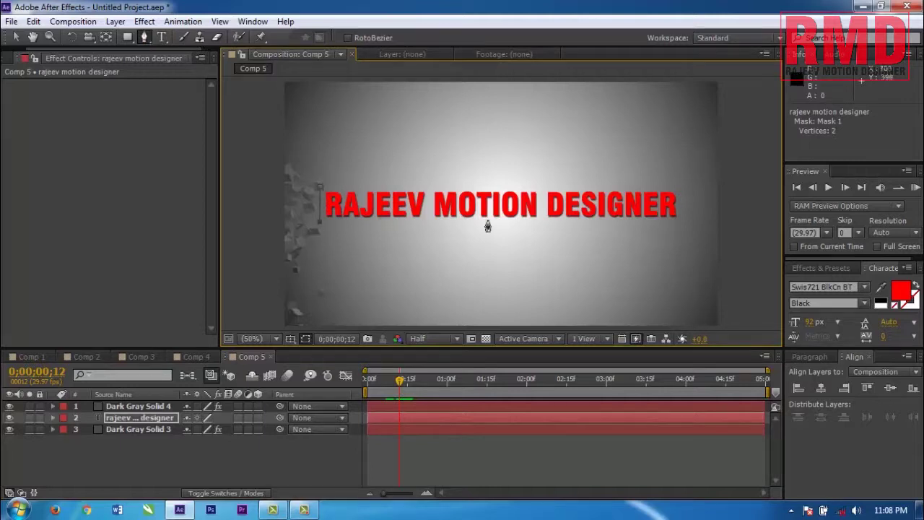
left_click(680, 222)
left_click(680, 185)
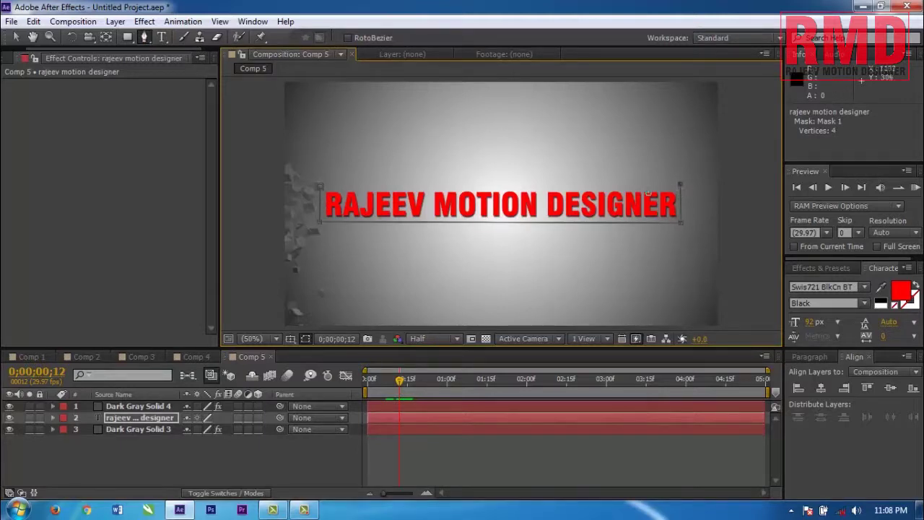
left_click(318, 185)
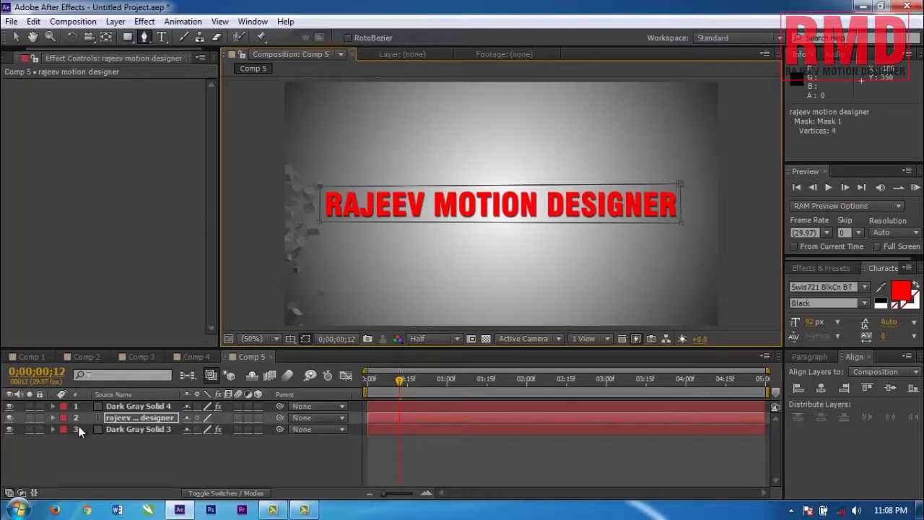
Step: Expand the text layer's properties to reveal its Masks group
left_click(52, 416)
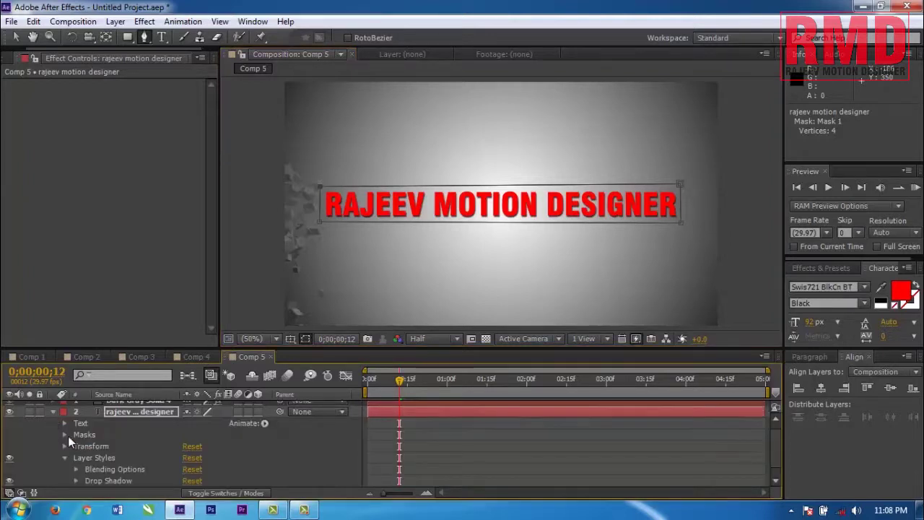
left_click(64, 434)
scroll(69, 437, "down", 1)
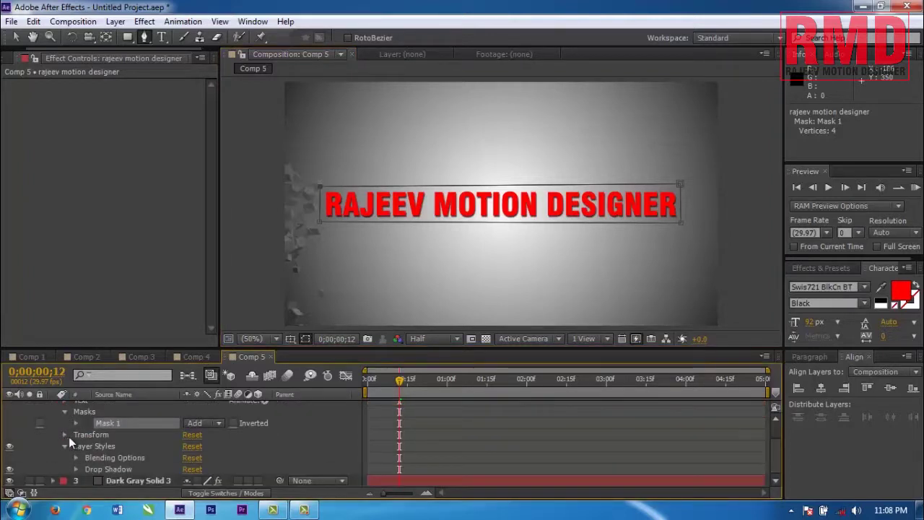
Step: Set a starting Mask Path keyframe for Mask 1 a few frames in
left_click(76, 422)
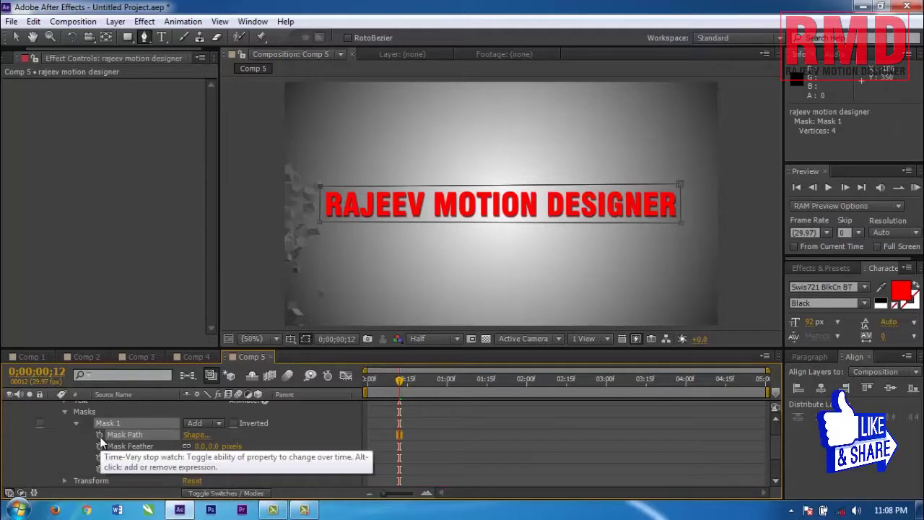
left_click_drag(401, 382, 403, 380)
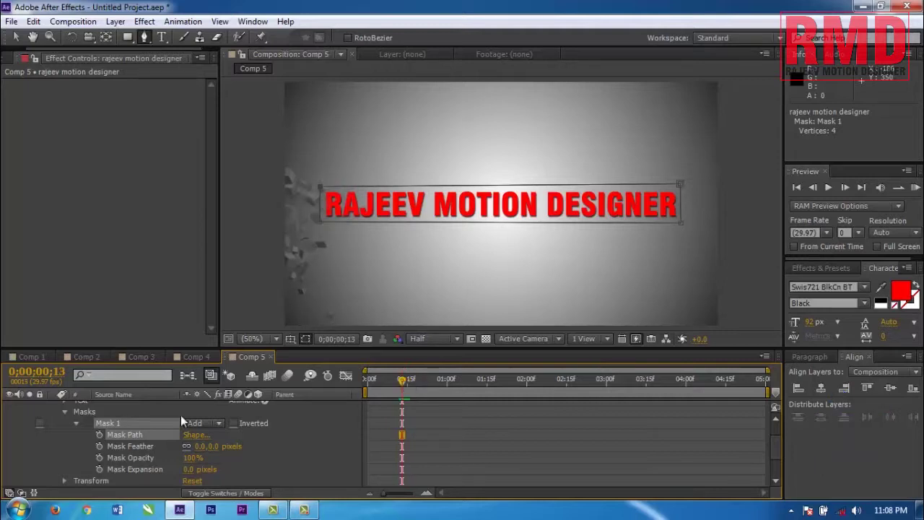
left_click(100, 434)
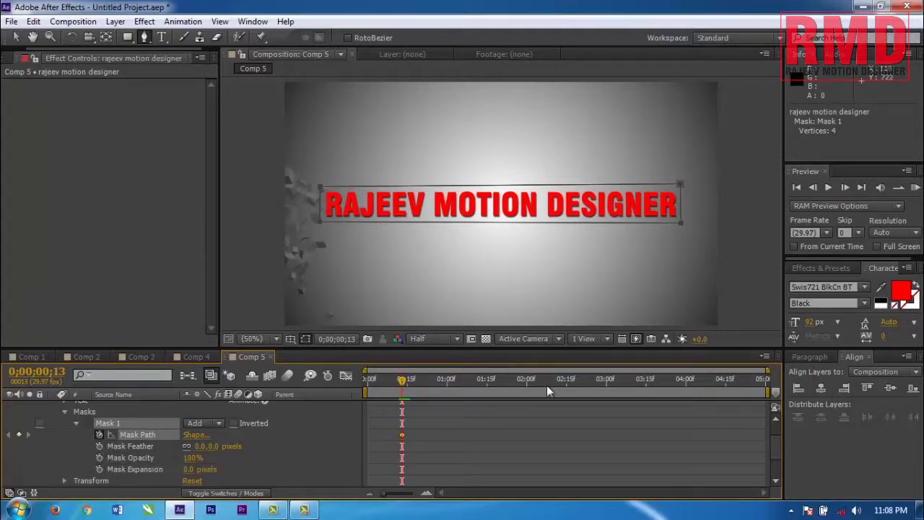
Step: At 3;00, collapse the mask's left vertices onto the title's right edge and review the wipe
left_click(607, 383)
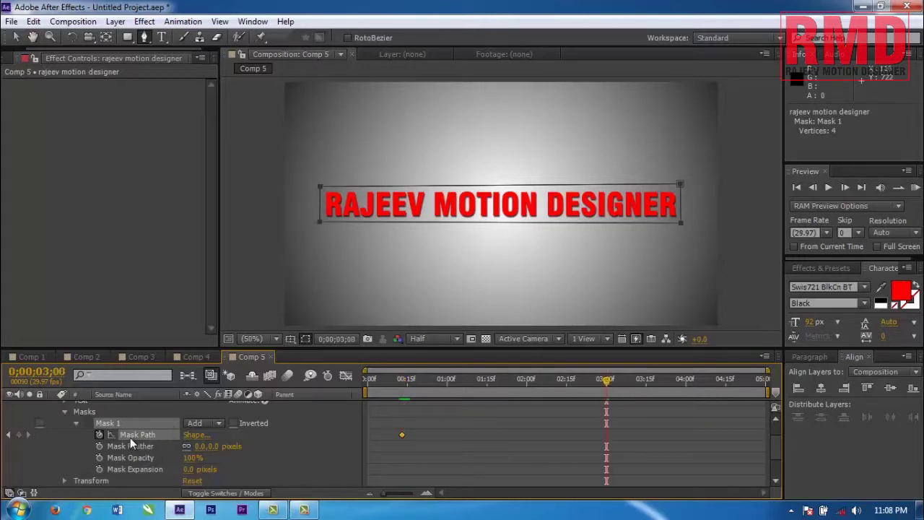
left_click(18, 434)
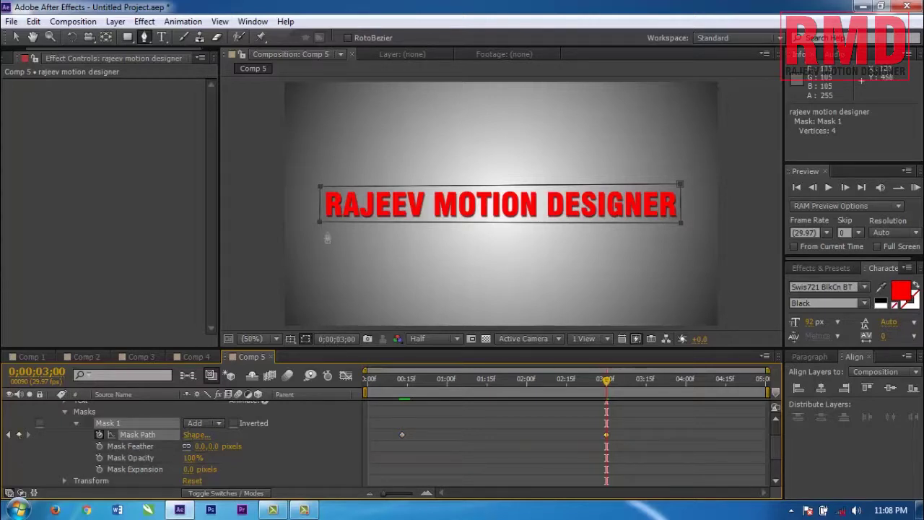
left_click_drag(321, 227, 697, 225)
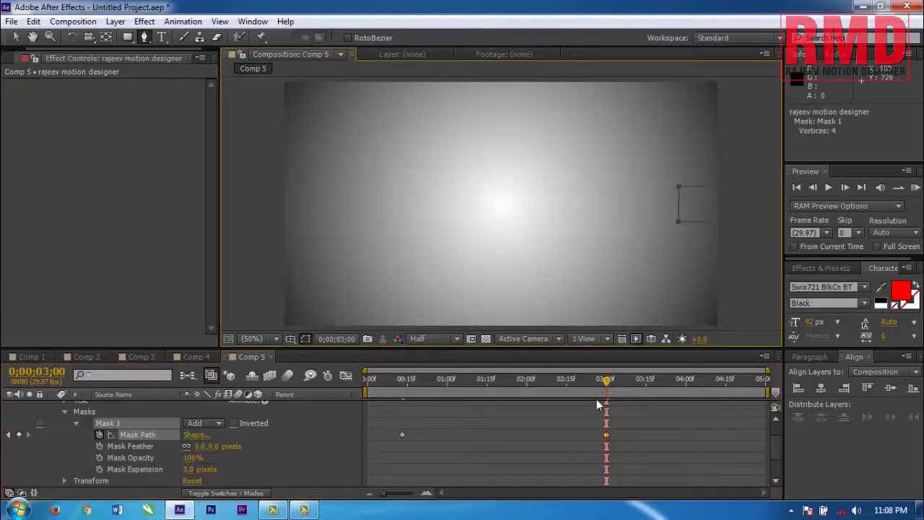
left_click_drag(606, 383, 378, 390)
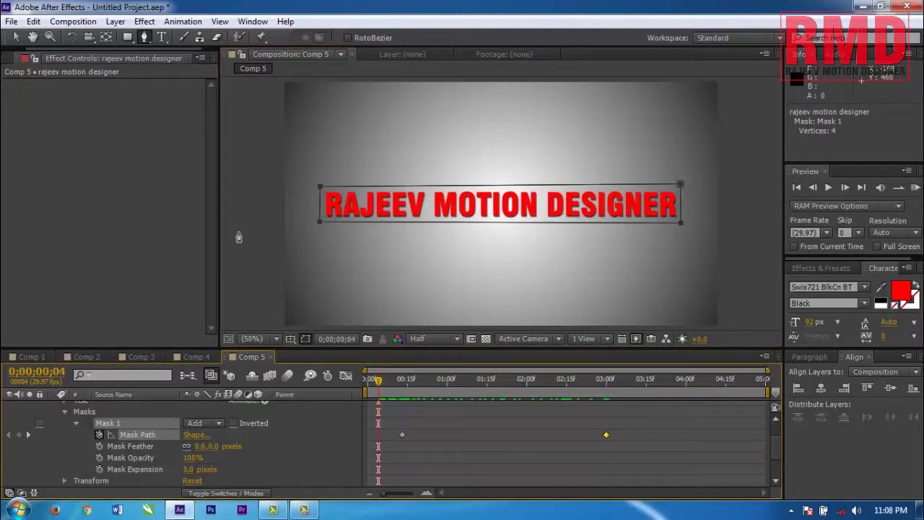
left_click(241, 233)
left_click(16, 37)
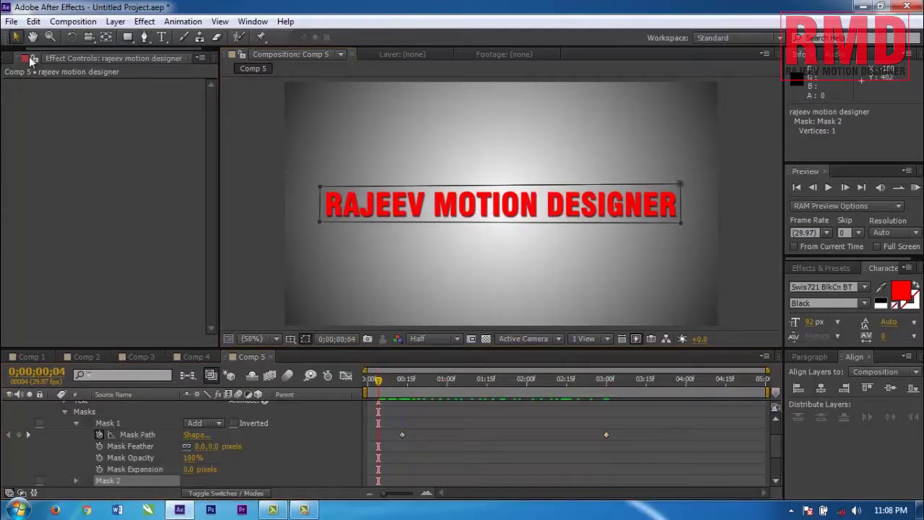
left_click(252, 248)
left_click(252, 249)
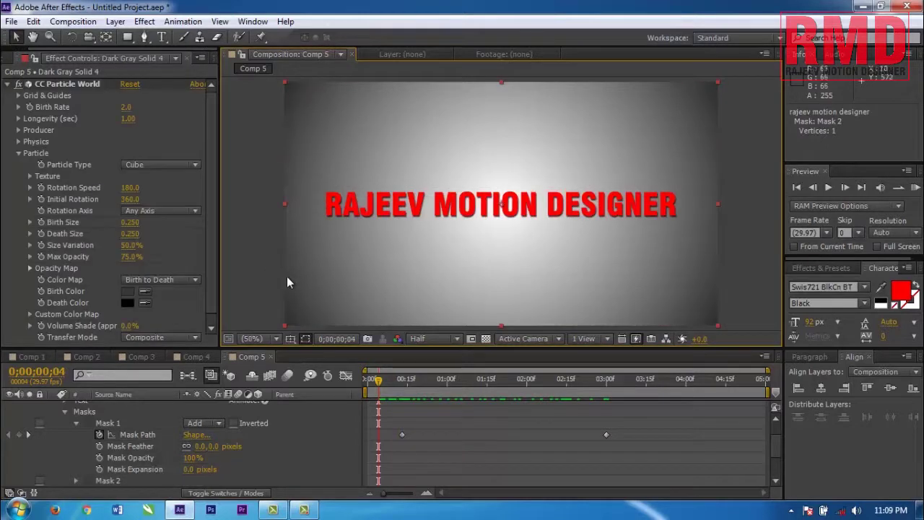
key("space")
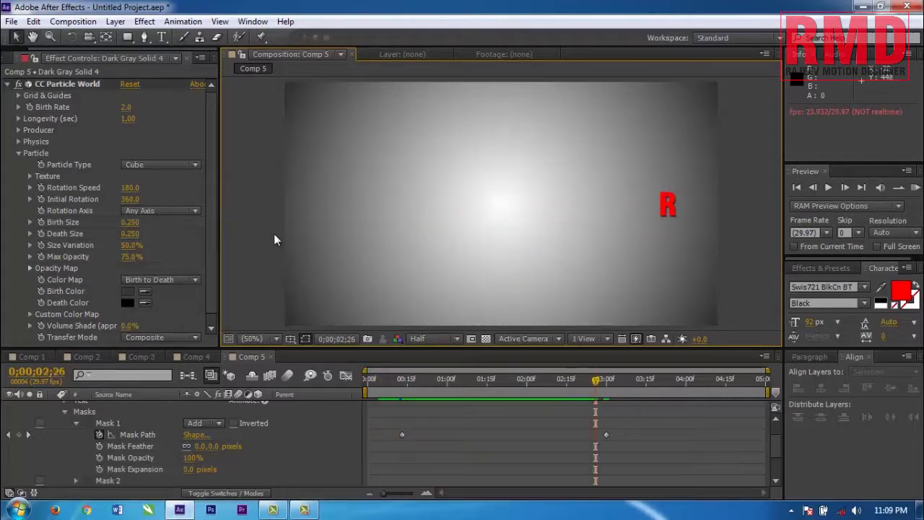
left_click(596, 381)
left_click_drag(596, 380, 577, 380)
scroll(61, 412, "up", 2)
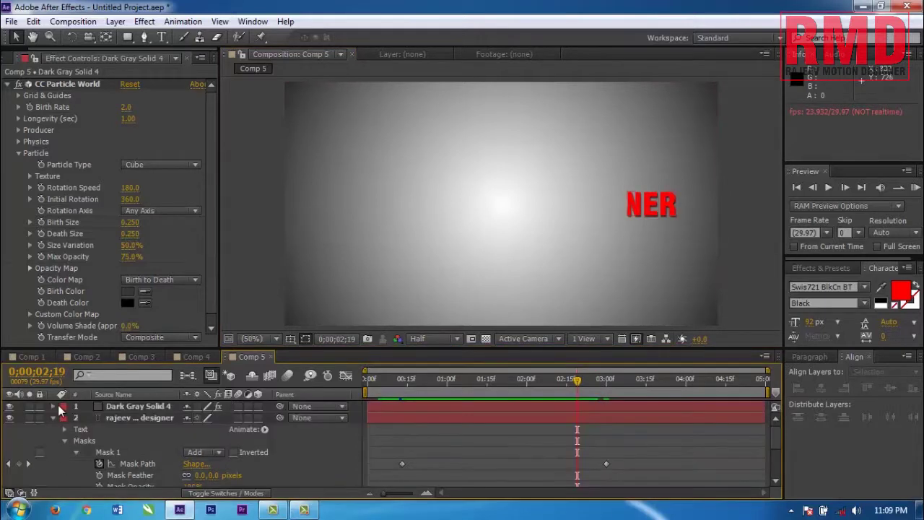
Step: Move Dark Gray Solid 4's last Position X keyframe earlier to about 1;27
left_click(53, 418)
left_click(140, 405)
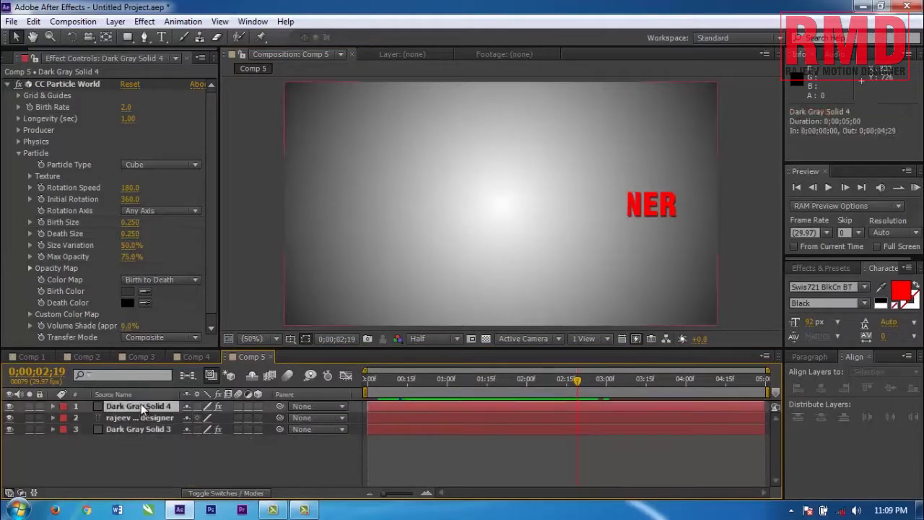
key("u")
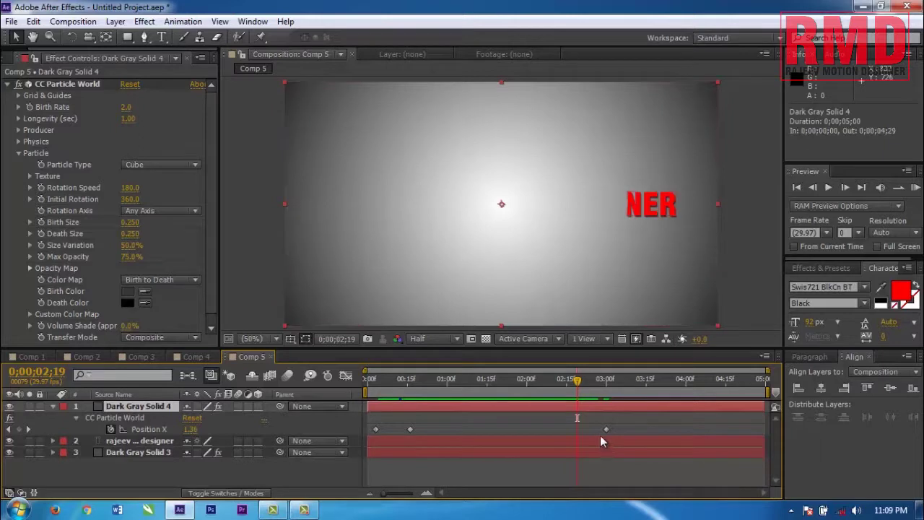
left_click(563, 429)
left_click_drag(563, 428, 517, 429)
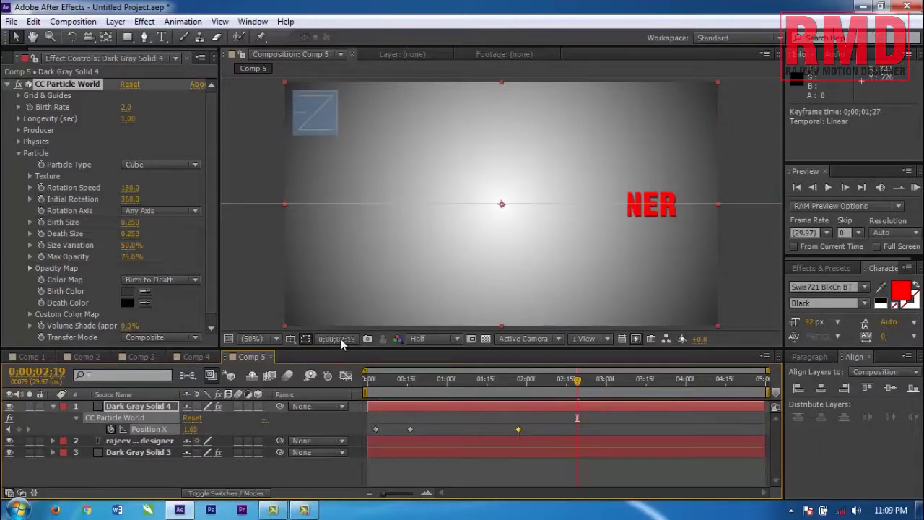
Step: Preview the faster particle sweep from near the start
left_click(375, 384)
key("space")
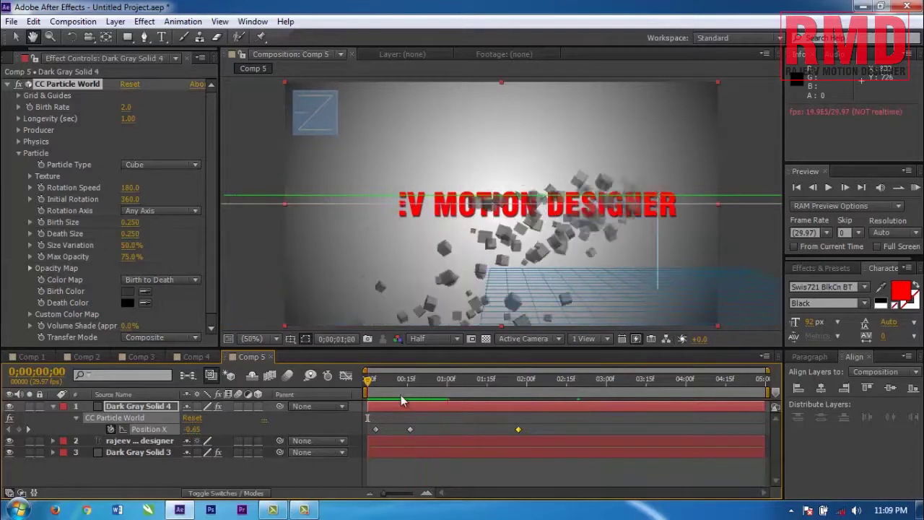
left_click(141, 440)
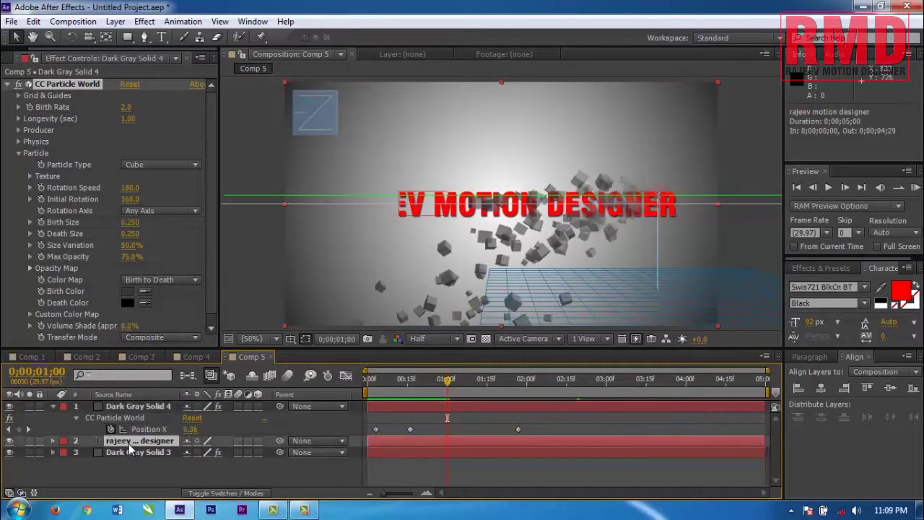
Step: Move the title's last Mask Path keyframe earlier to about 1;24 and preview
key("m")
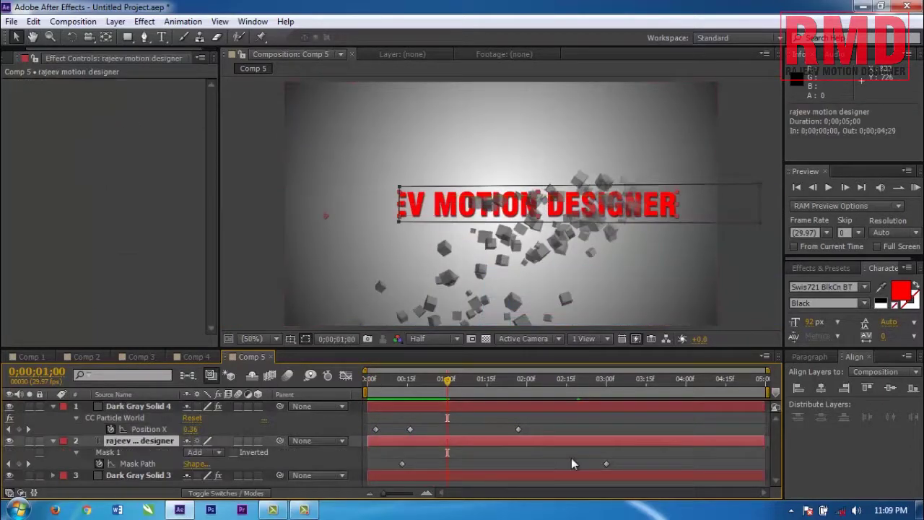
left_click(557, 466)
left_click_drag(557, 468, 507, 466)
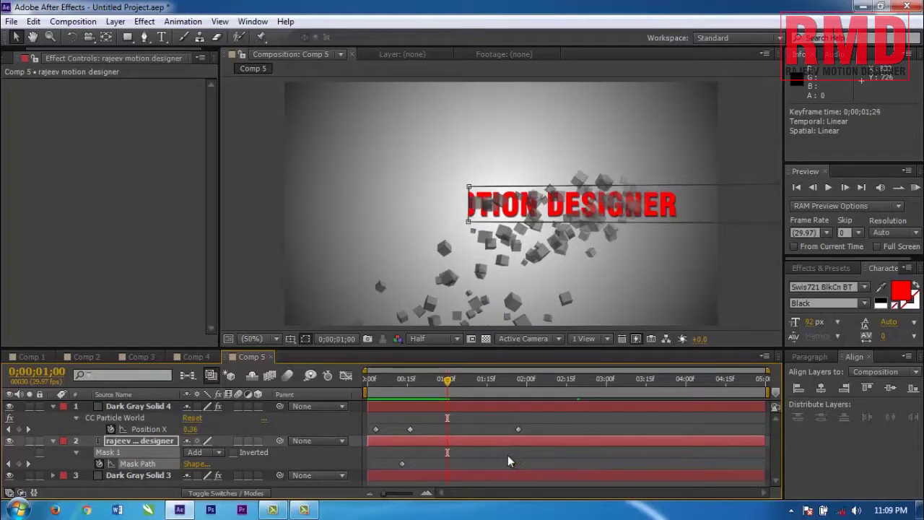
left_click(373, 389)
key("space")
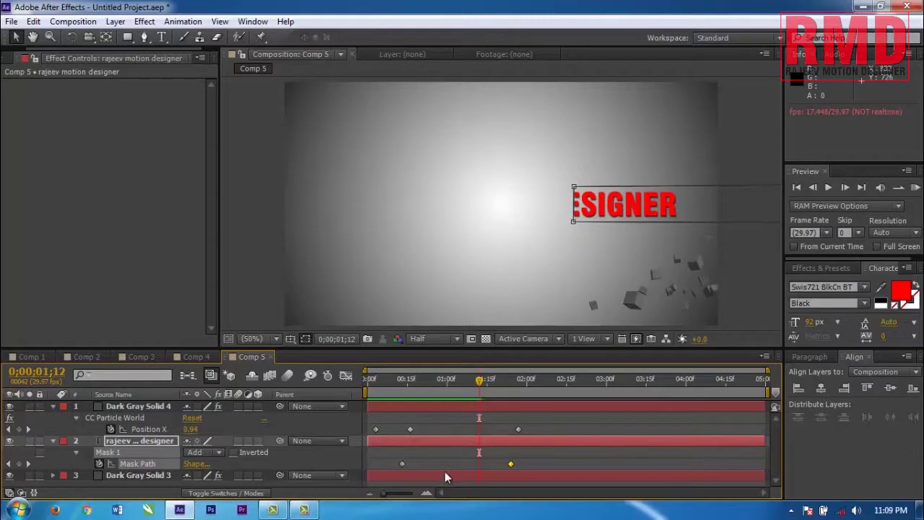
Step: Pull the Position X and Mask Path end keyframes to about 1;04 and 1;10, then preview
left_click_drag(518, 429, 490, 430)
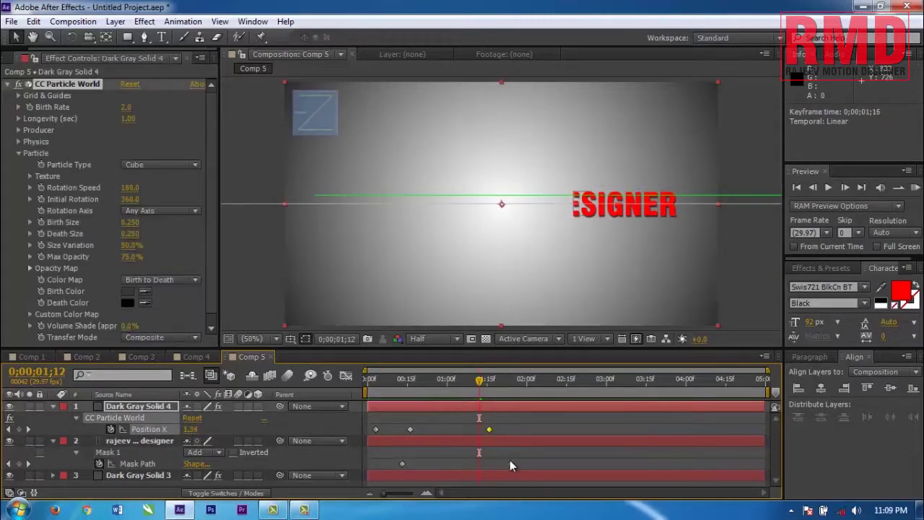
left_click_drag(509, 466, 488, 458)
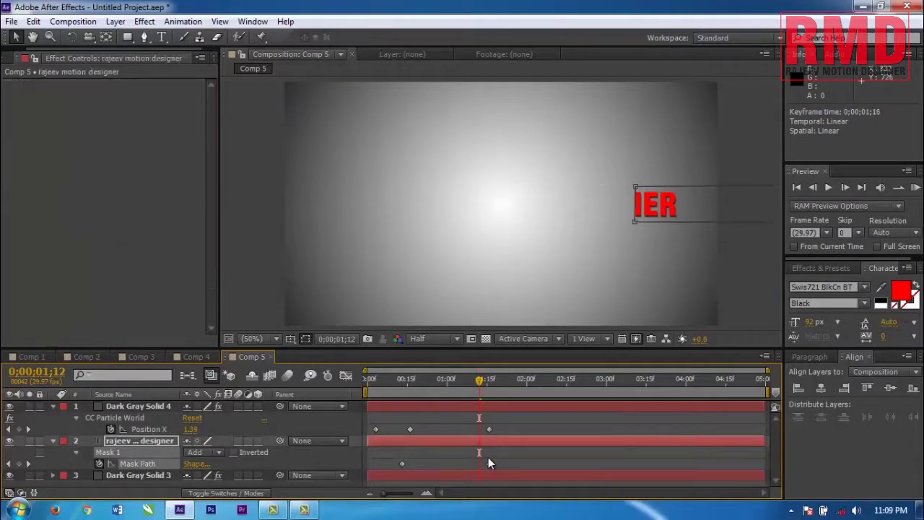
left_click_drag(489, 429, 473, 430)
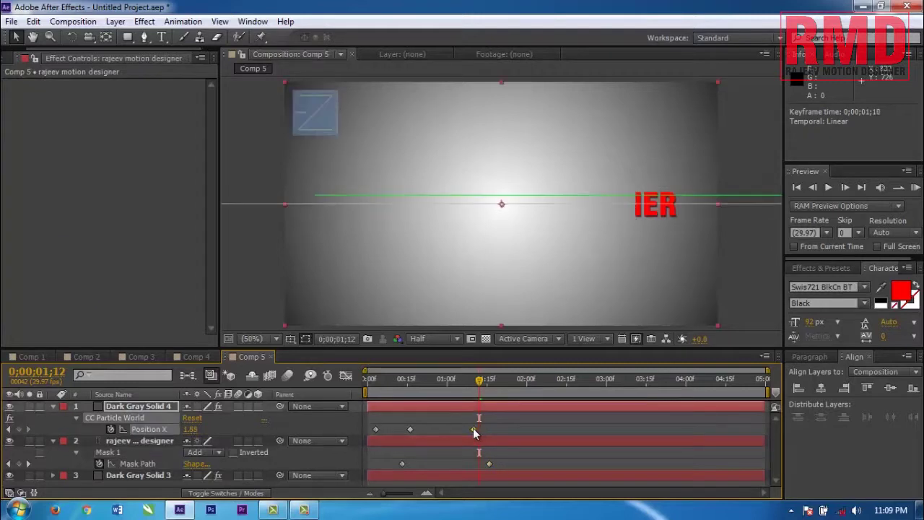
left_click_drag(489, 463, 478, 465)
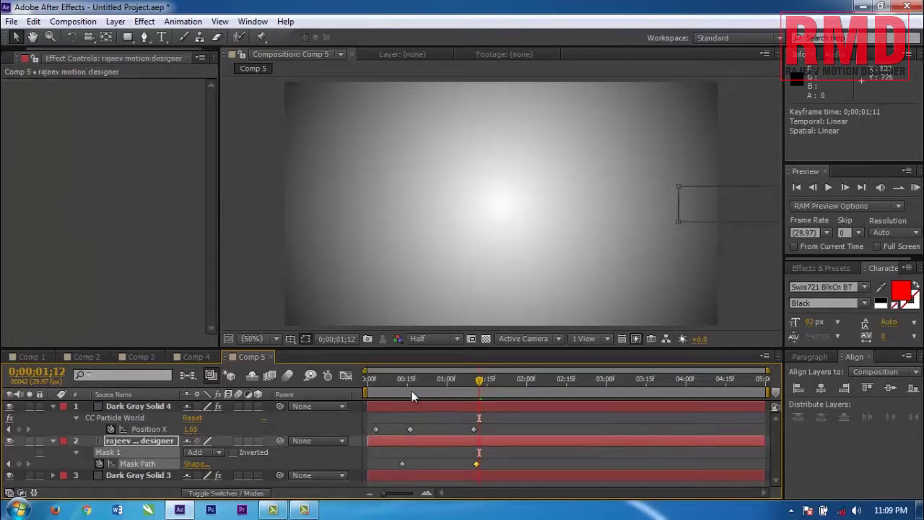
left_click_drag(411, 390, 383, 394)
left_click(370, 389)
key("space")
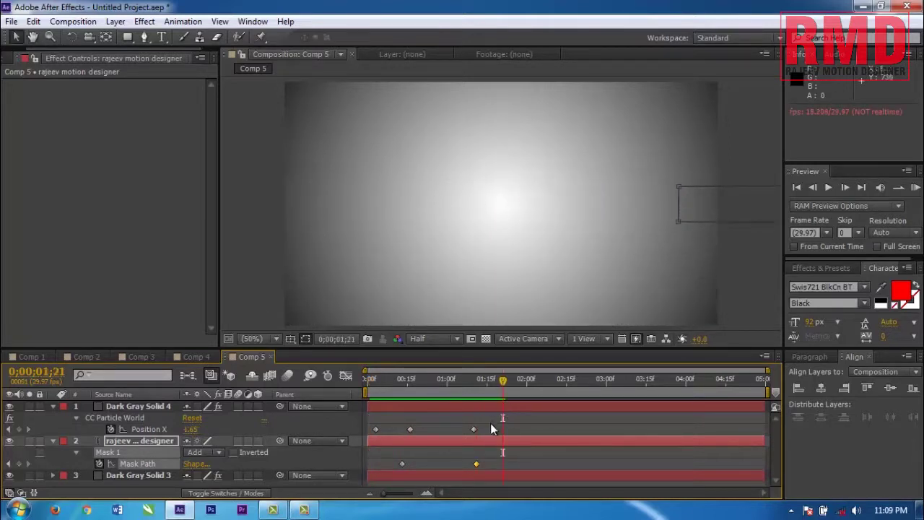
left_click(450, 429)
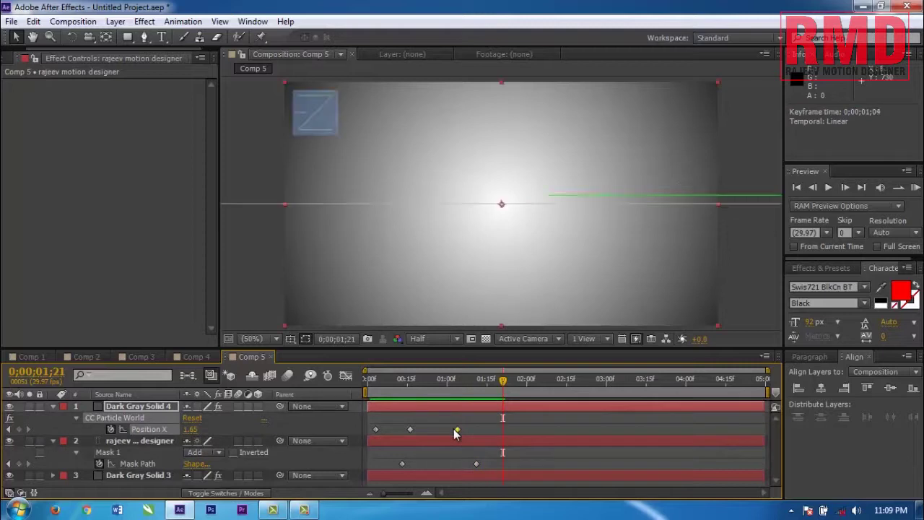
Step: Drag the emitter's last Position X keyframe out to about 2;15, preview, and return to frame 0
left_click(390, 383)
key("space")
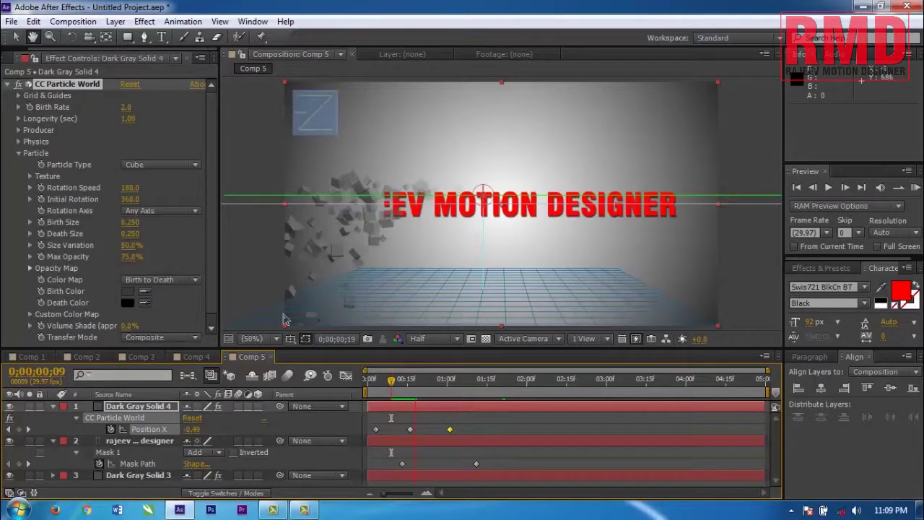
left_click_drag(450, 428, 565, 447)
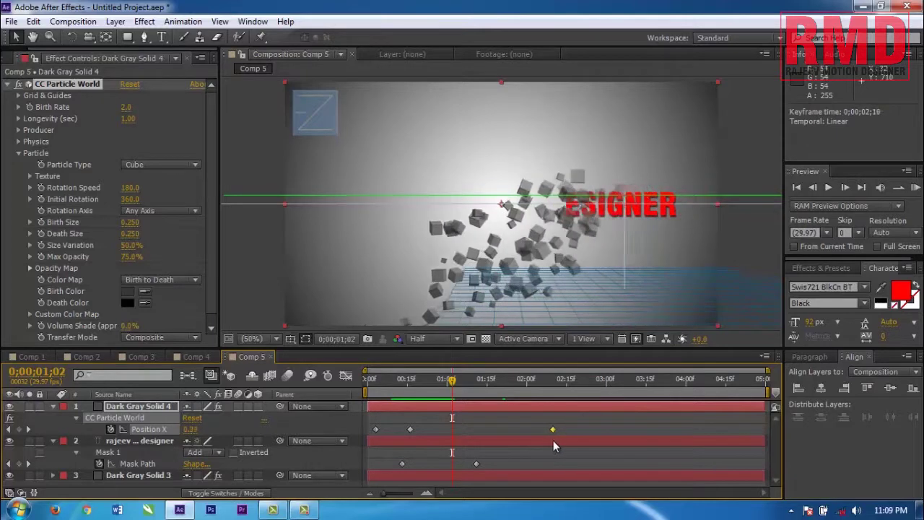
key("space")
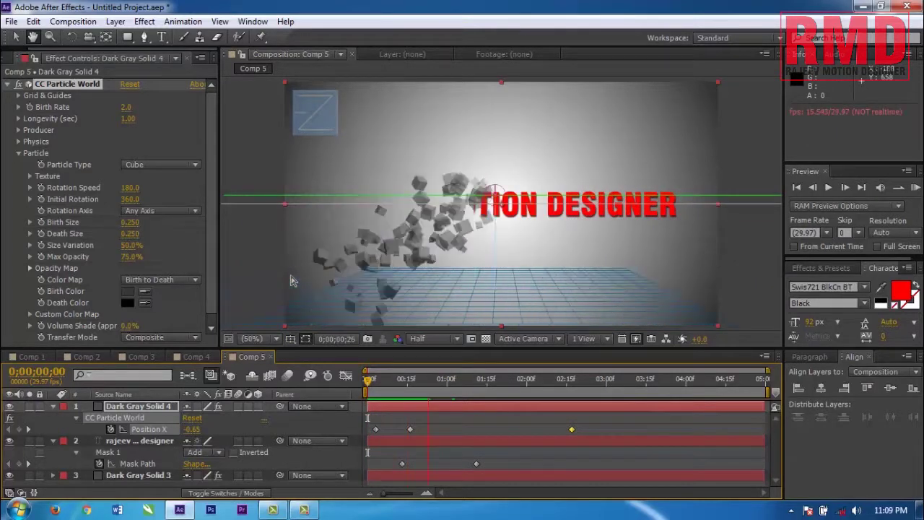
left_click(253, 252)
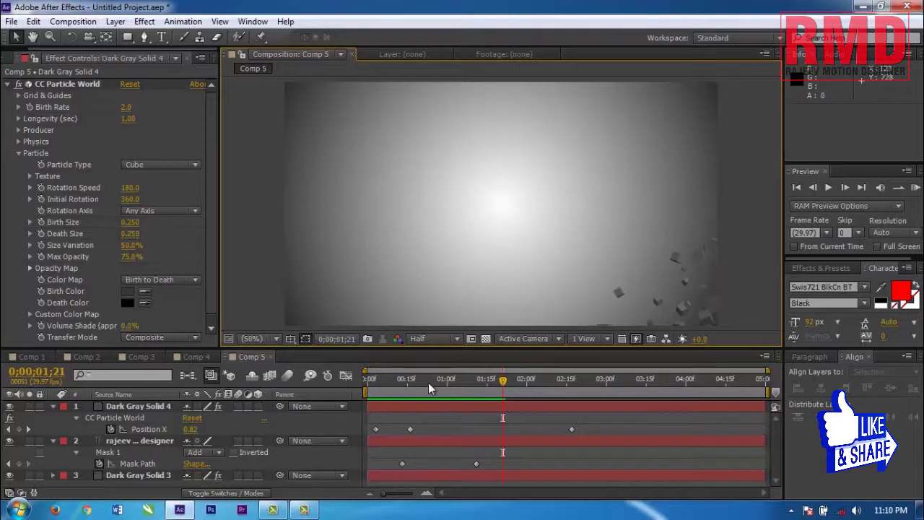
left_click_drag(428, 389, 245, 286)
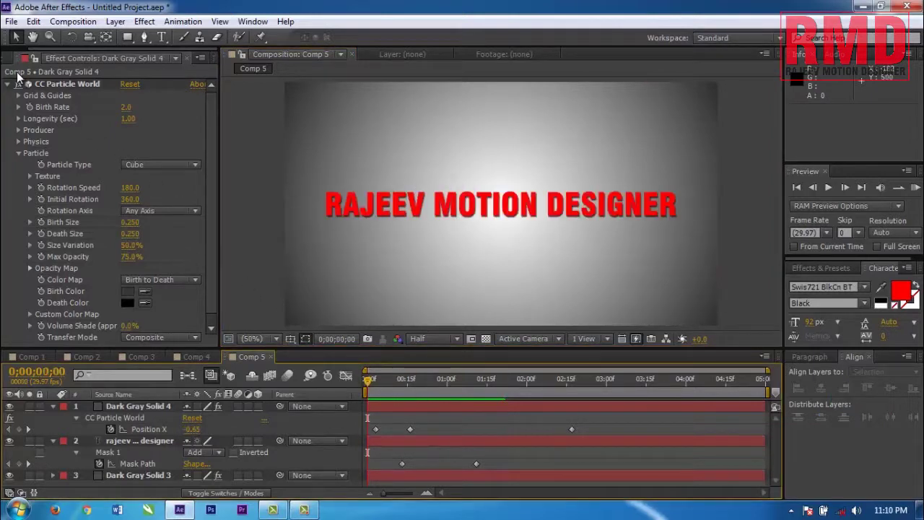
Step: Collapse CC Particle World and the particle layer, show the Project panel, and play the animation
left_click(7, 84)
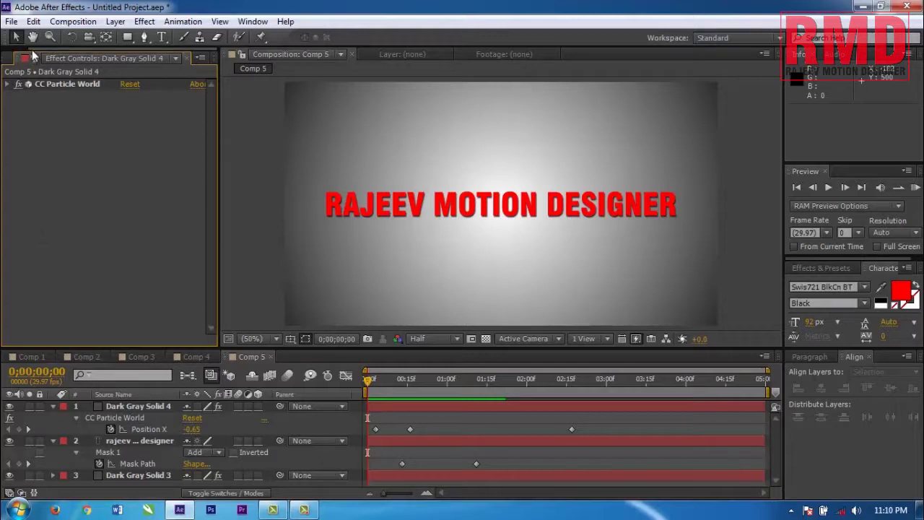
left_click(20, 58)
left_click(254, 251)
key("space")
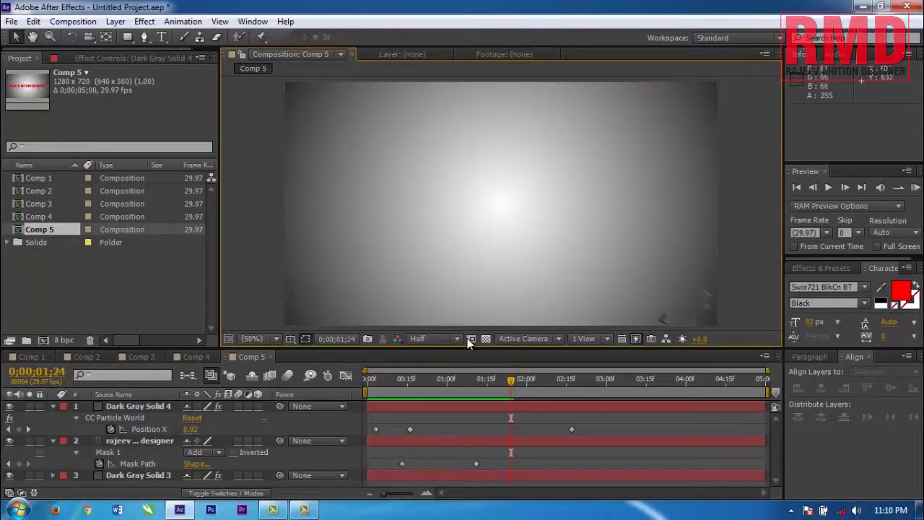
left_click(53, 406)
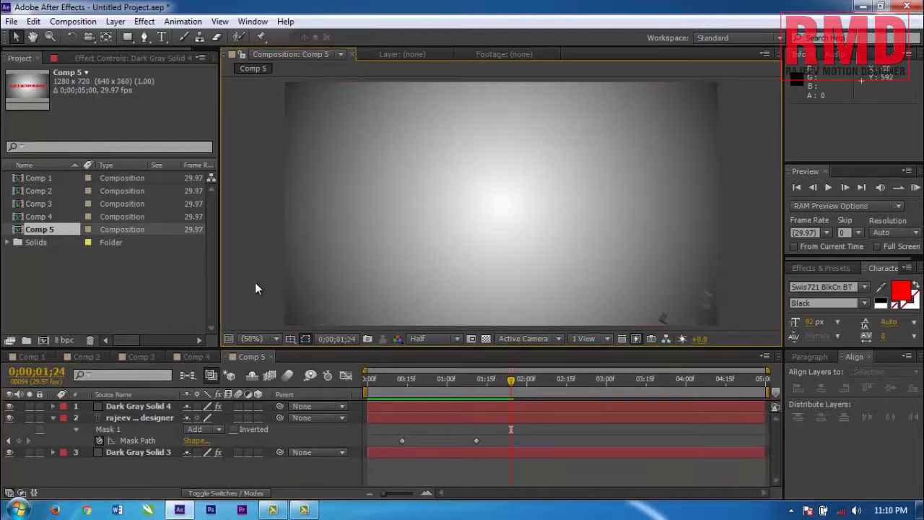